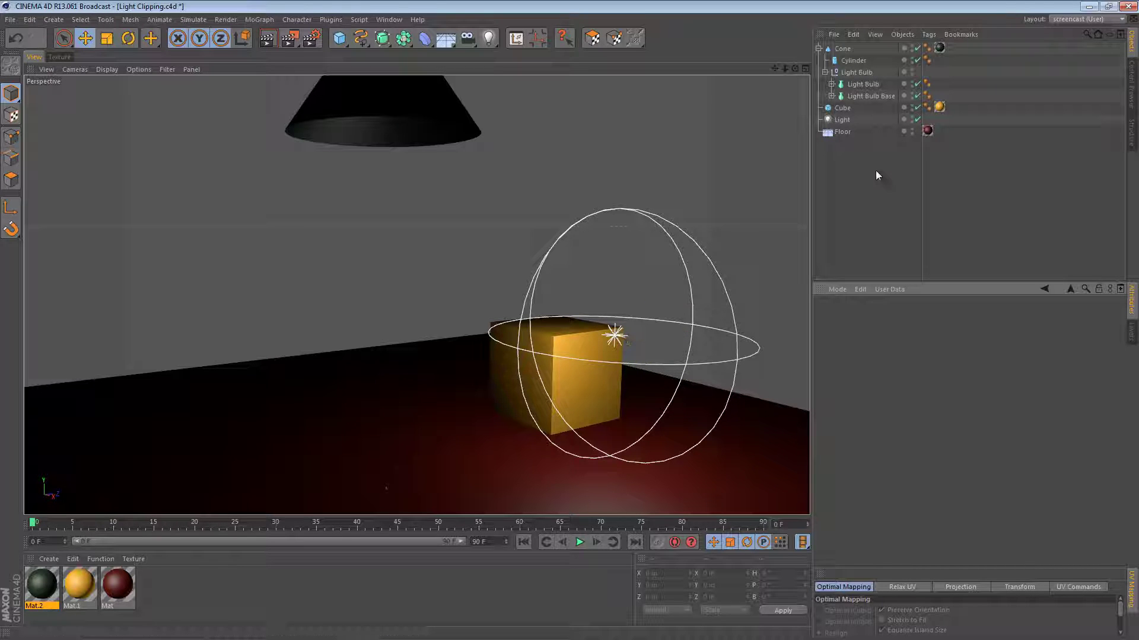
Move the light up into the hanging lamp's bulb in the side view, at about Y 255 in and Z 0.3 in.
click(614, 333)
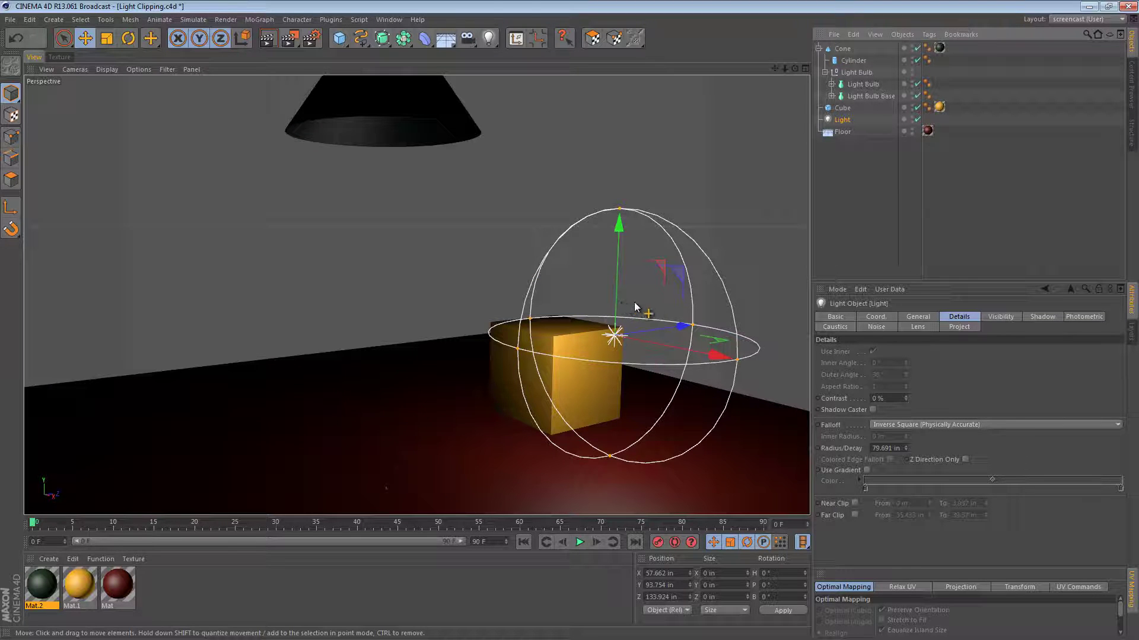
mouse_move(635, 301)
mouse_down()
mouse_move(625, 240)
mouse_move(509, 236)
mouse_move(467, 296)
mouse_move(595, 285)
mouse_move(624, 311)
mouse_up()
alt+drag(392, 125, 377, 155)
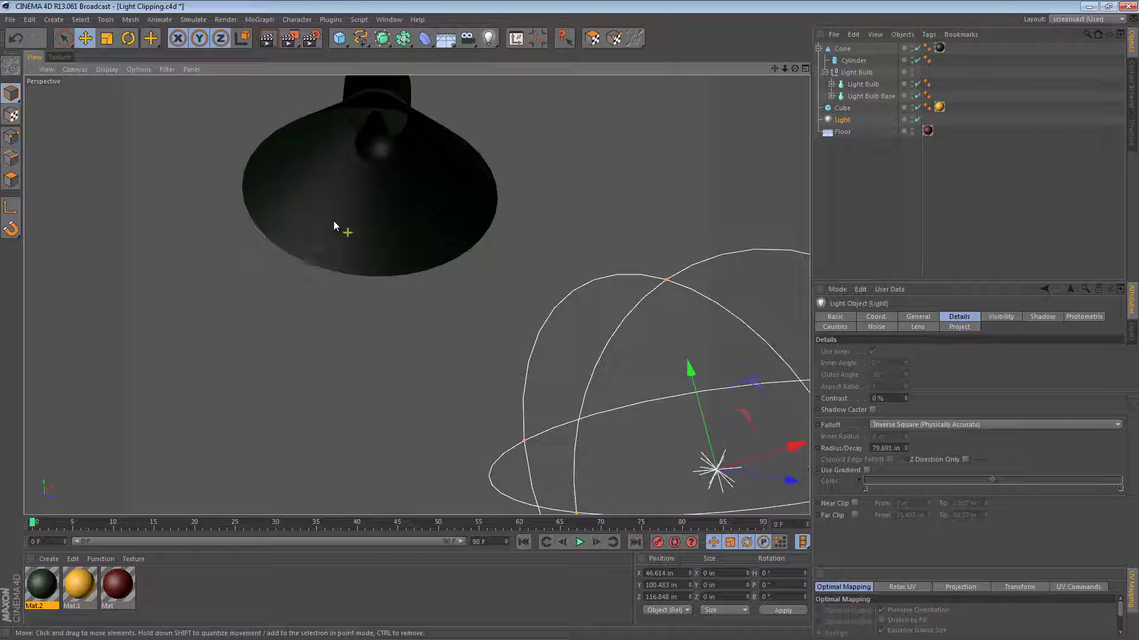
alt+drag(384, 177, 529, 339)
mouse_move(583, 417)
mouse_down()
mouse_move(599, 410)
mouse_move(389, 191)
mouse_move(589, 390)
mouse_move(576, 403)
mouse_up()
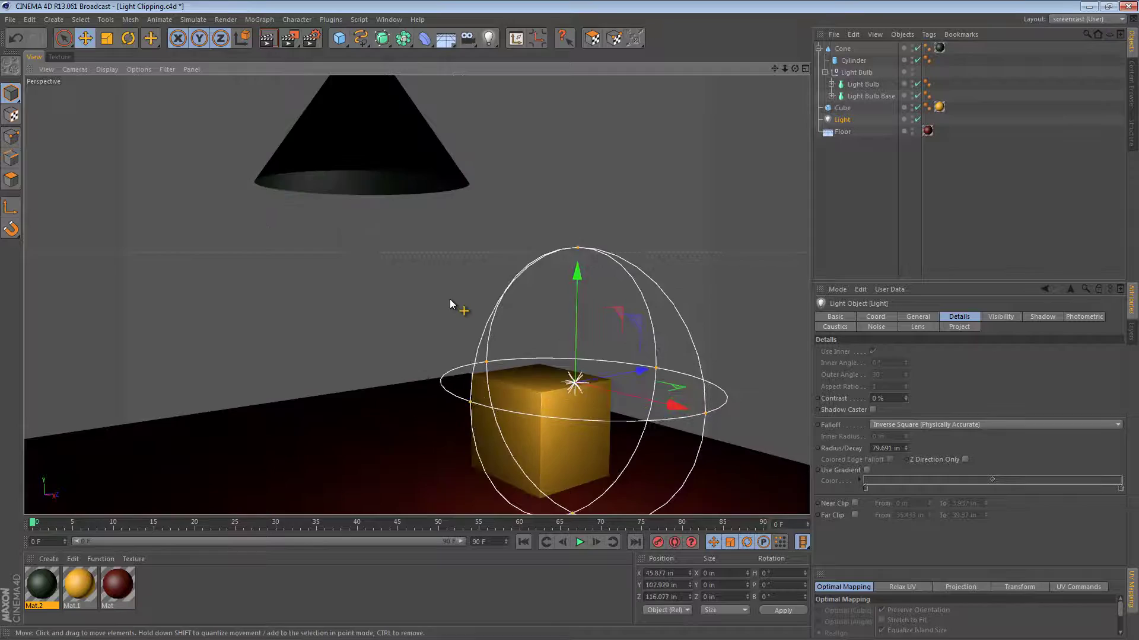
key(F3)
key(e)
drag(688, 422, 488, 165)
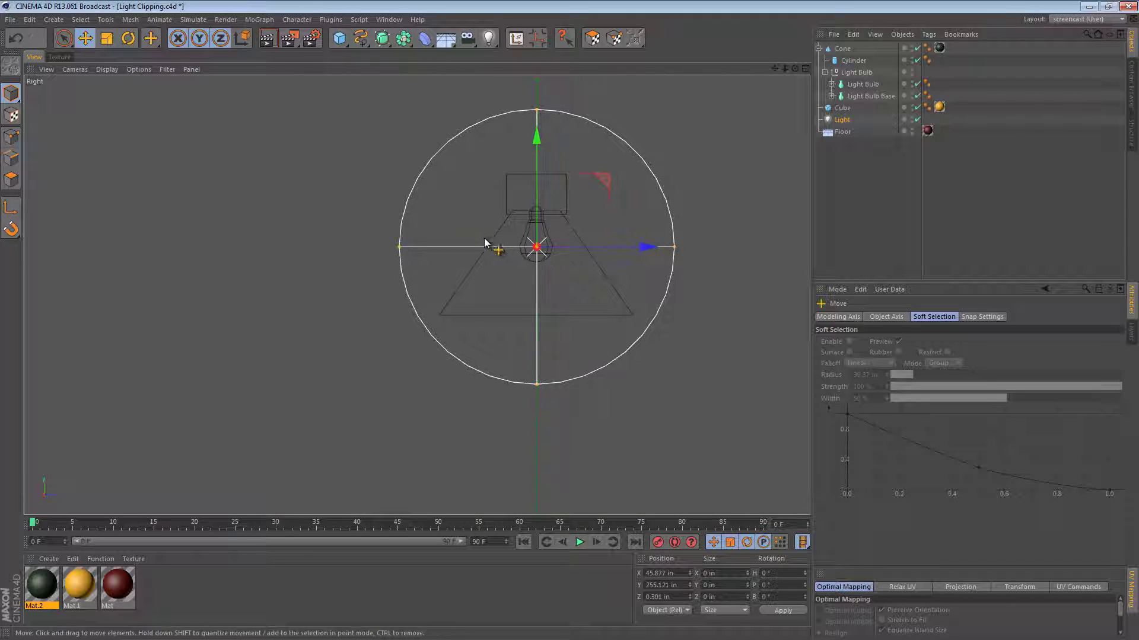
Centre the light horizontally on the lamp's bulb in the front view, at about X 0.15 in.
key(F4)
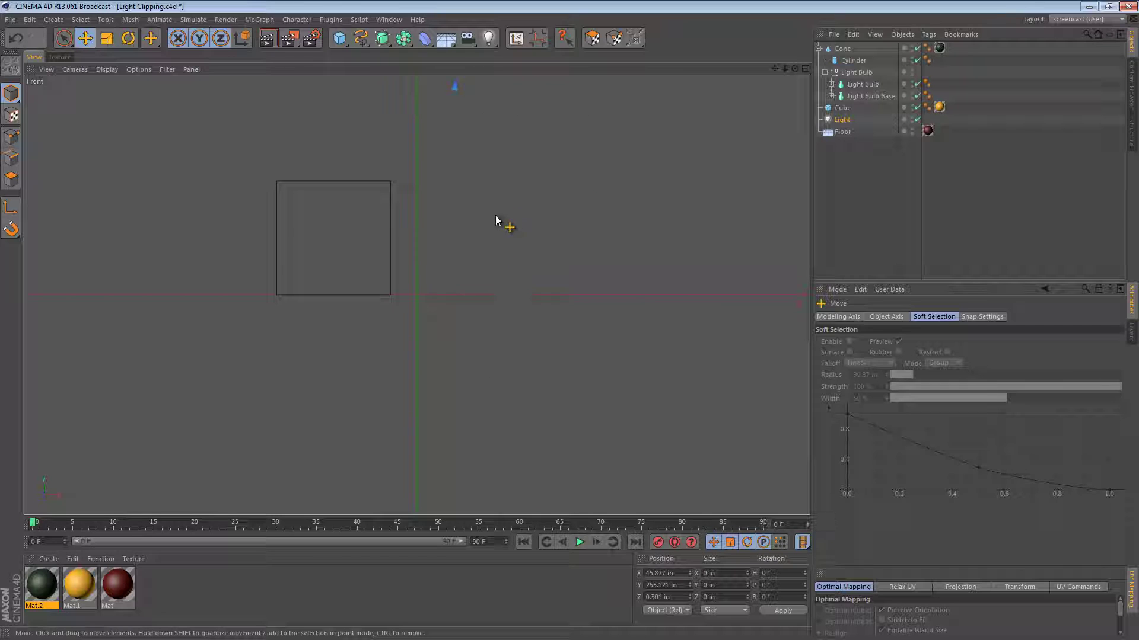
alt+middle_drag(500, 217, 536, 454)
alt+right_drag(457, 183, 560, 170)
alt+middle_drag(560, 170, 568, 267)
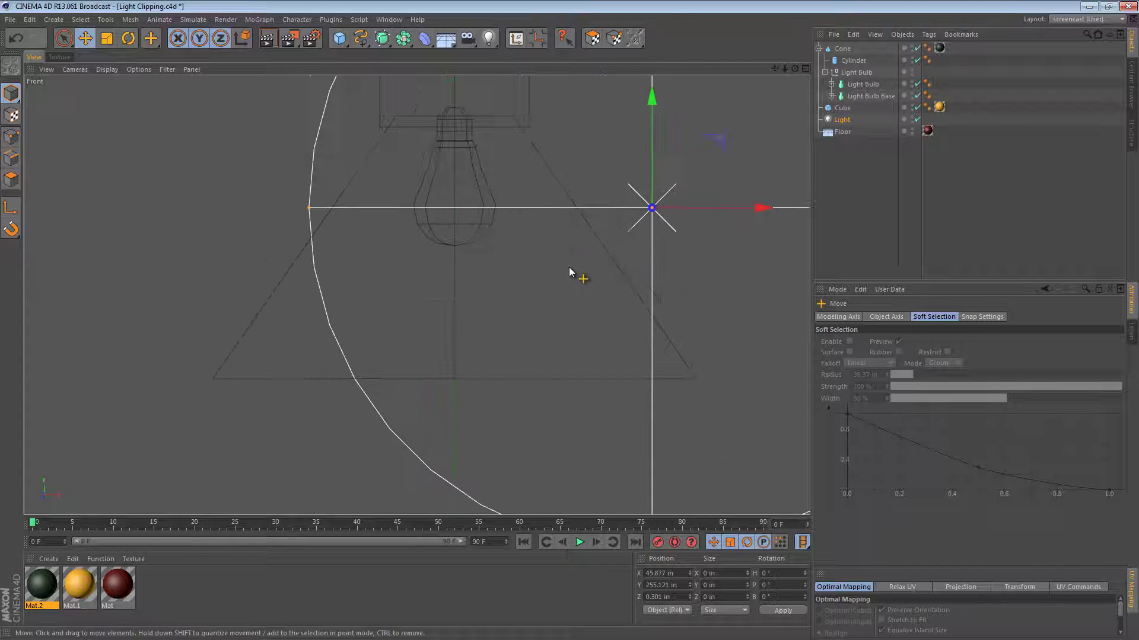
drag(757, 208, 556, 208)
Enlarge the light's falloff radius to about 193 in in the perspective view and render the view.
key(F1)
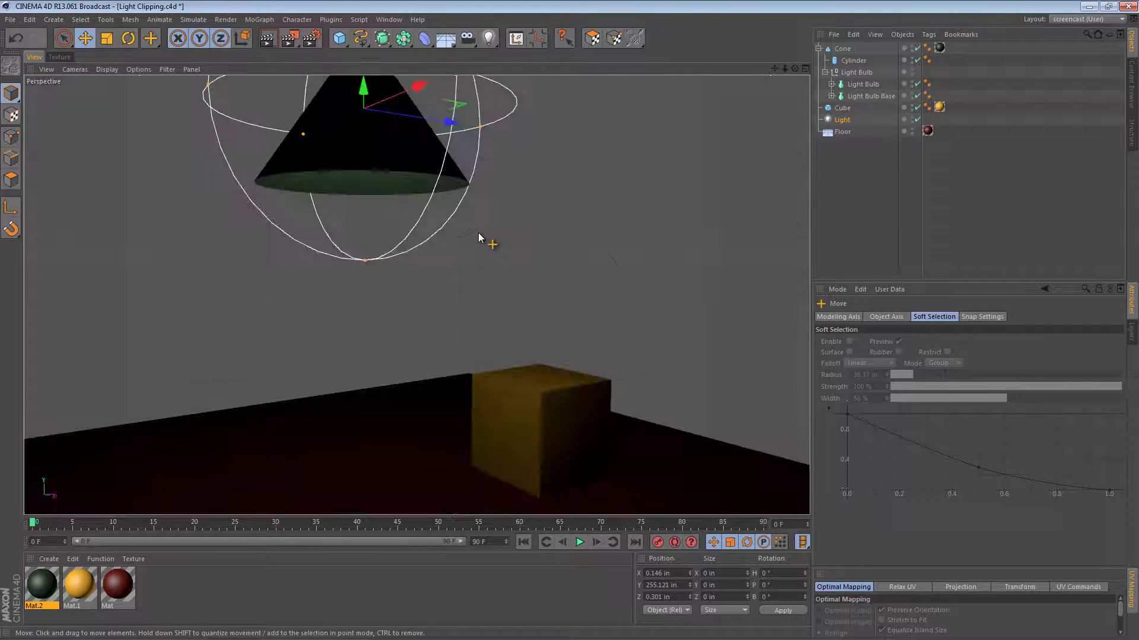
alt+drag(562, 355, 554, 315)
alt+right_drag(555, 313, 514, 318)
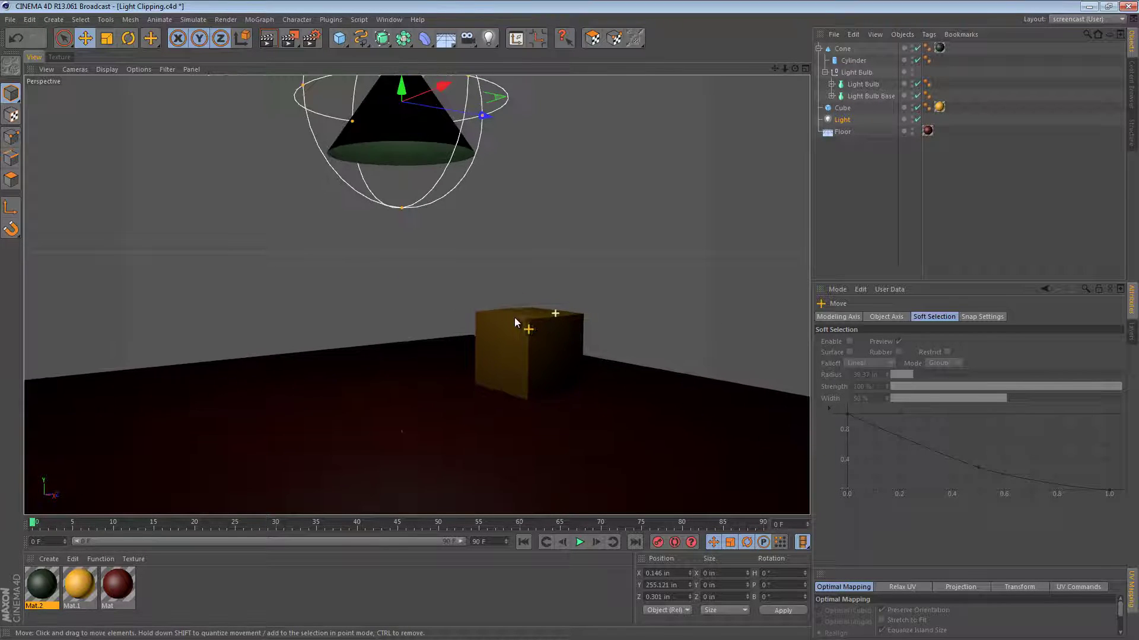
scroll(514, 318, up, 3)
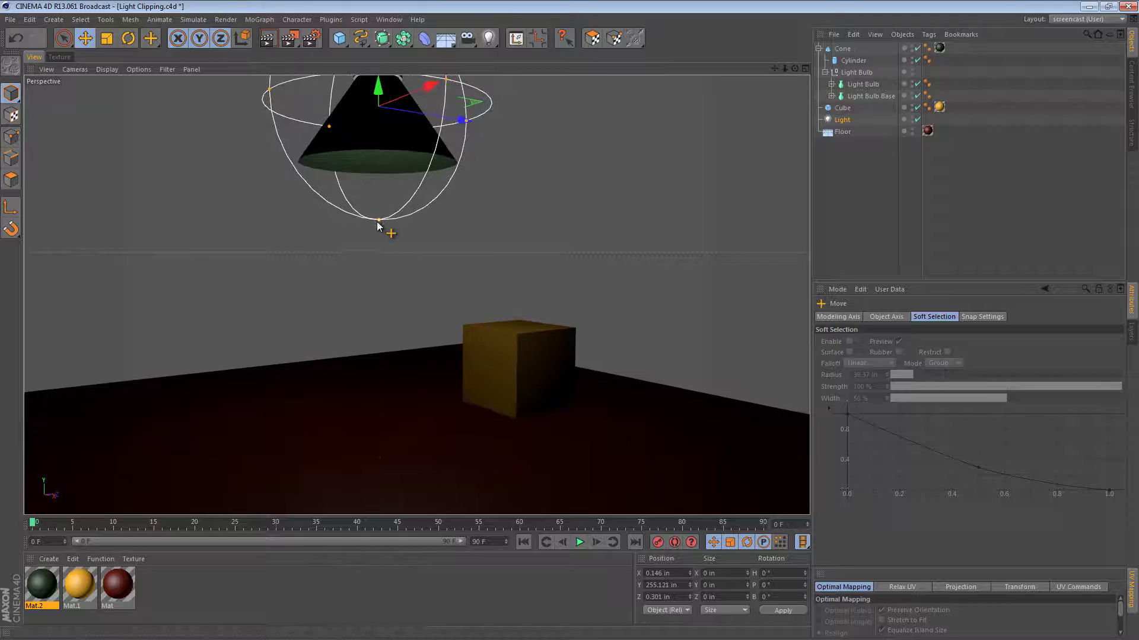
drag(378, 224, 452, 309)
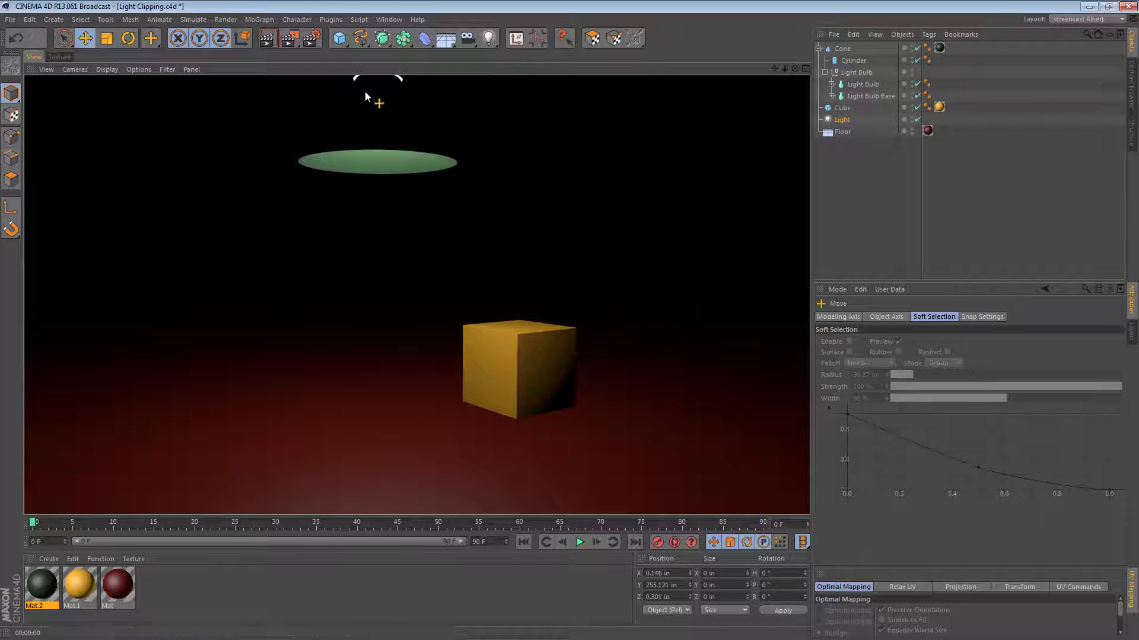
alt+middle_drag(400, 151, 401, 171)
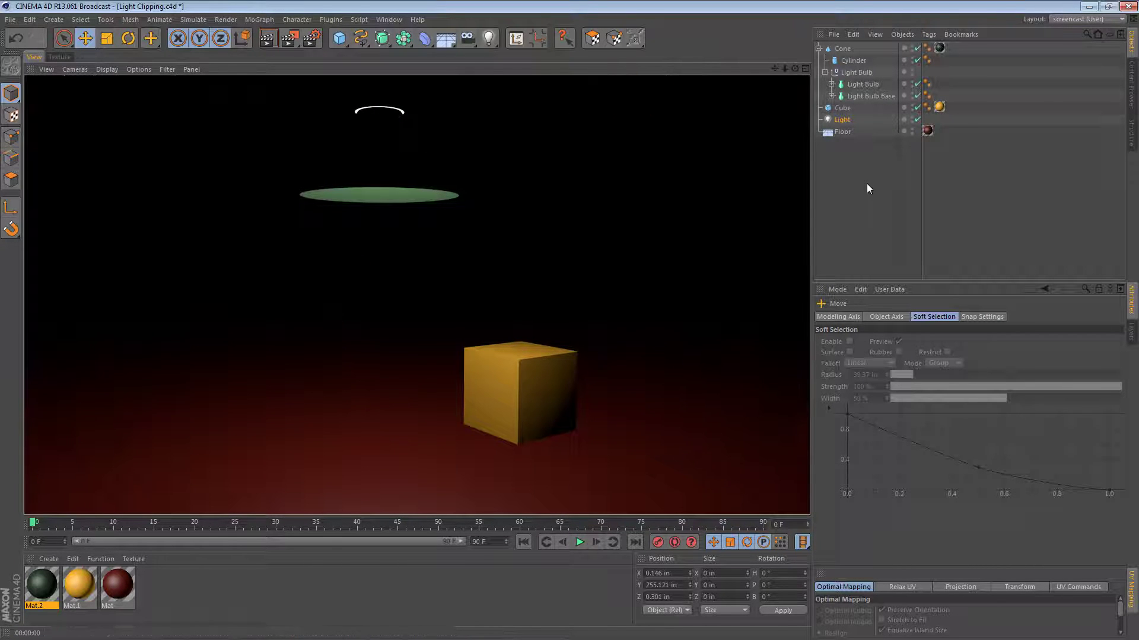
Set the light's shadow type to Shadow Maps (Soft) and render the view.
click(839, 119)
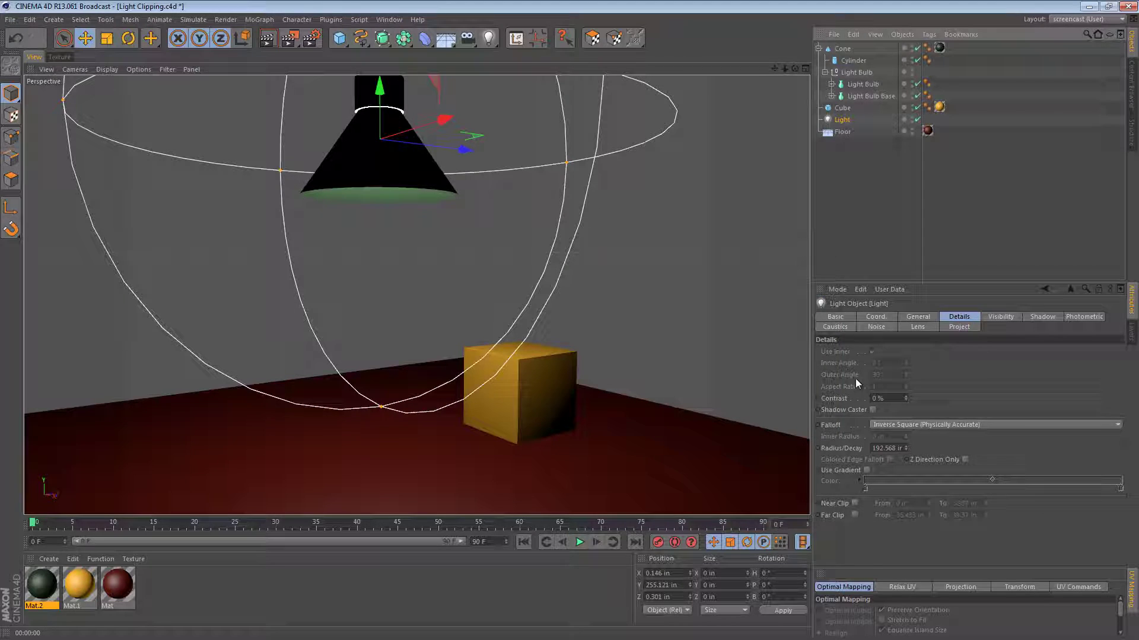
click(918, 316)
click(901, 409)
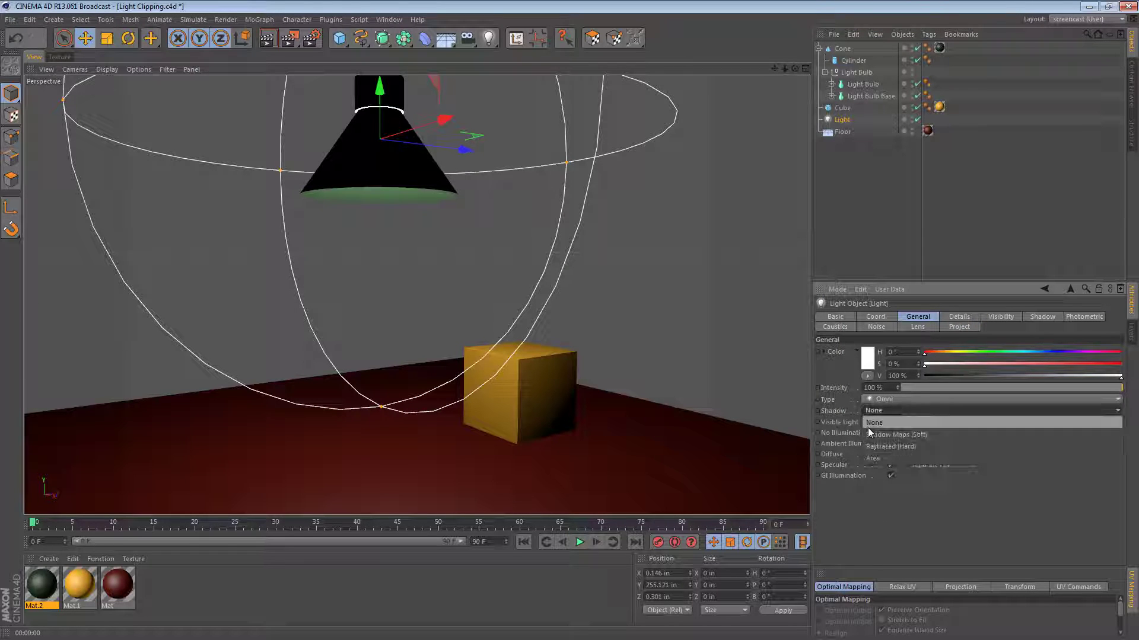
click(916, 434)
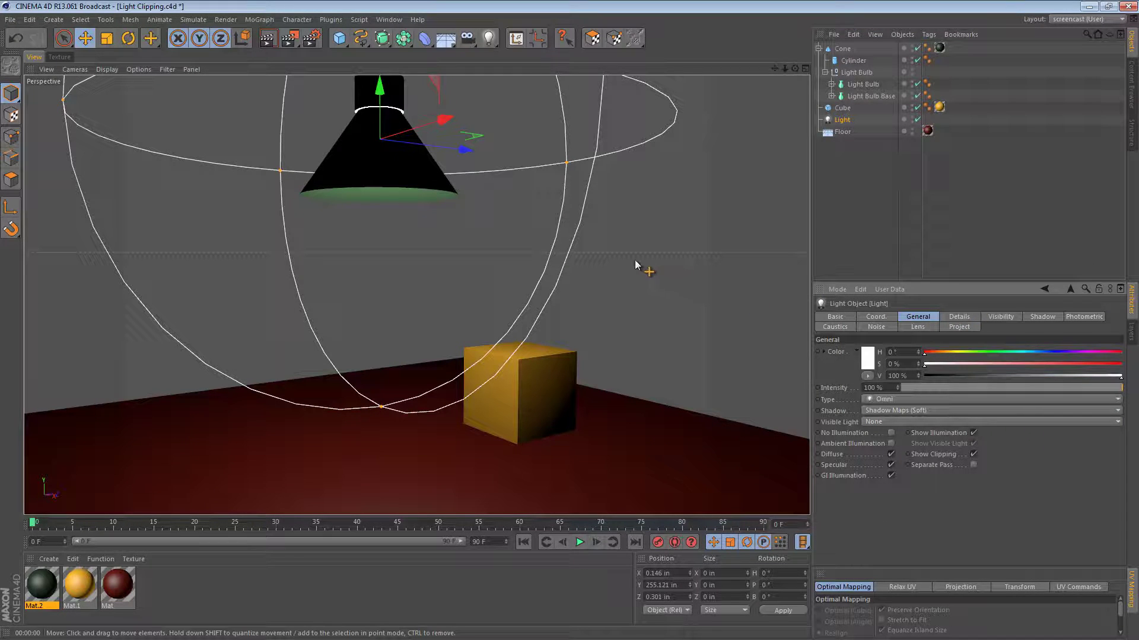
key(ctrl+r)
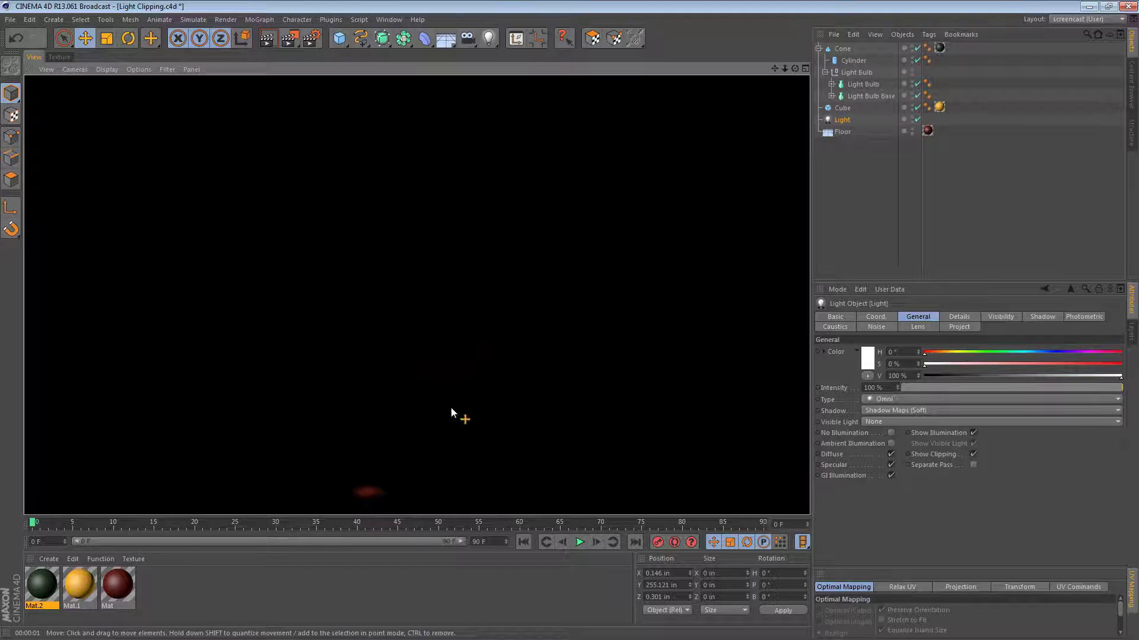
alt+drag(452, 408, 451, 405)
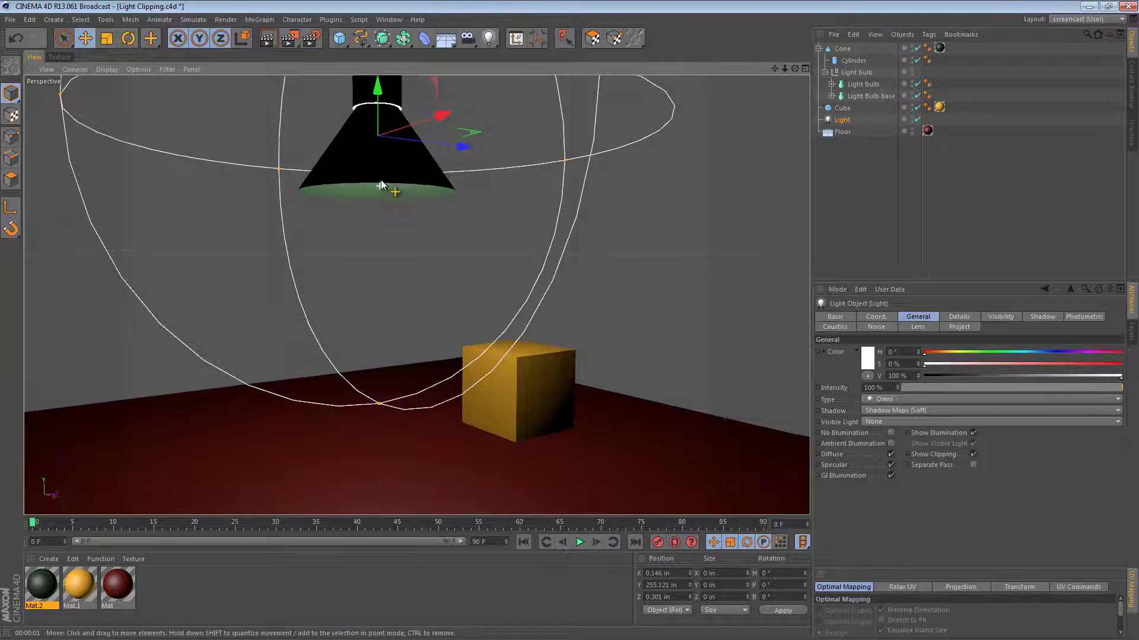
Change the light's type to Spot and rotate it to a -90° pitch so it points straight down.
scroll(381, 184, up, 6)
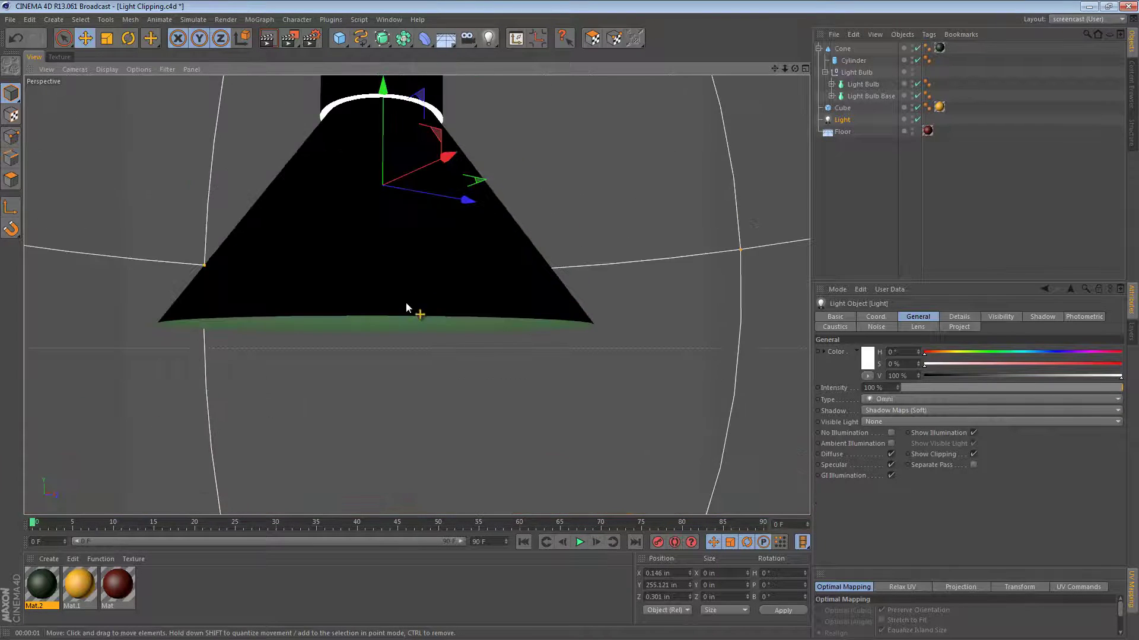
alt+drag(407, 303, 422, 280)
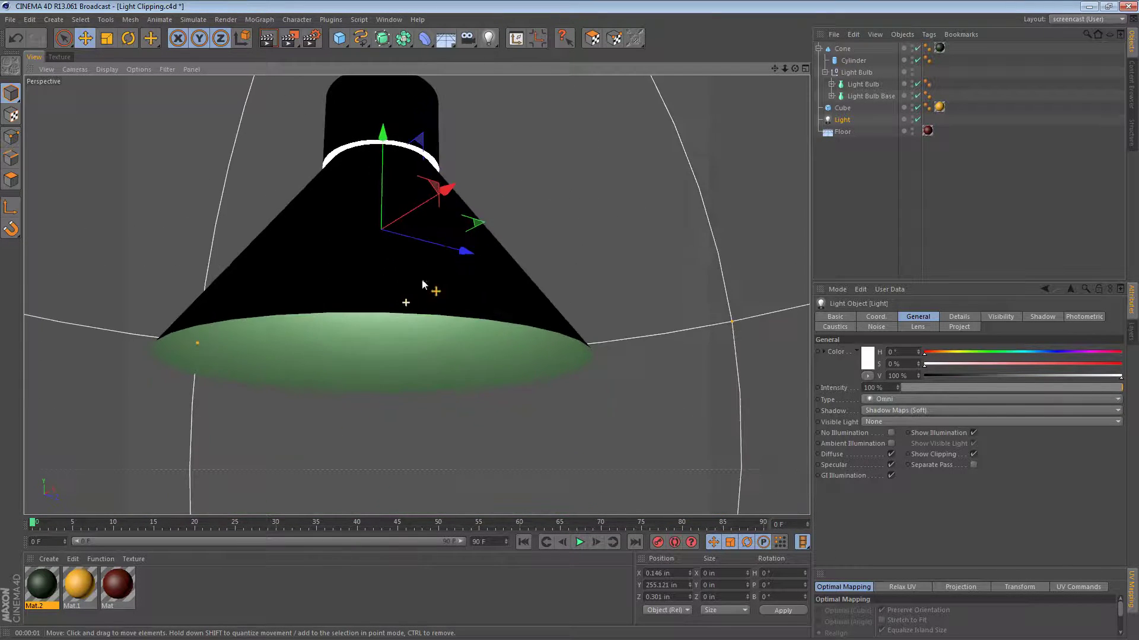
alt+right_drag(471, 294, 281, 303)
alt+middle_drag(437, 301, 395, 261)
alt+drag(402, 265, 388, 158)
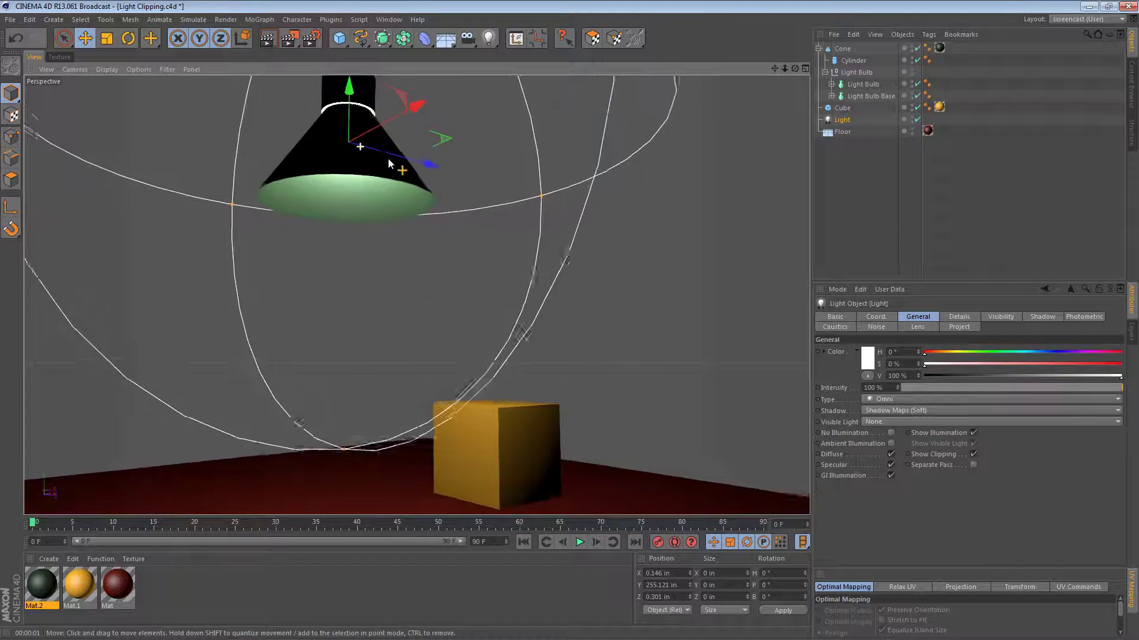
key(F3)
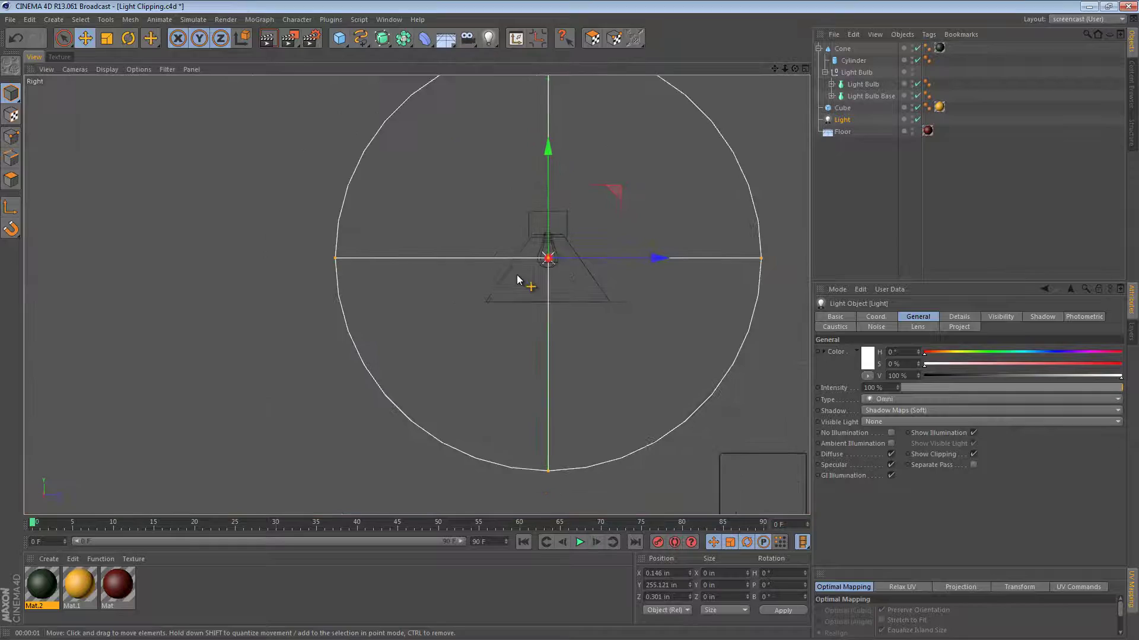
alt+middle_drag(517, 275, 478, 270)
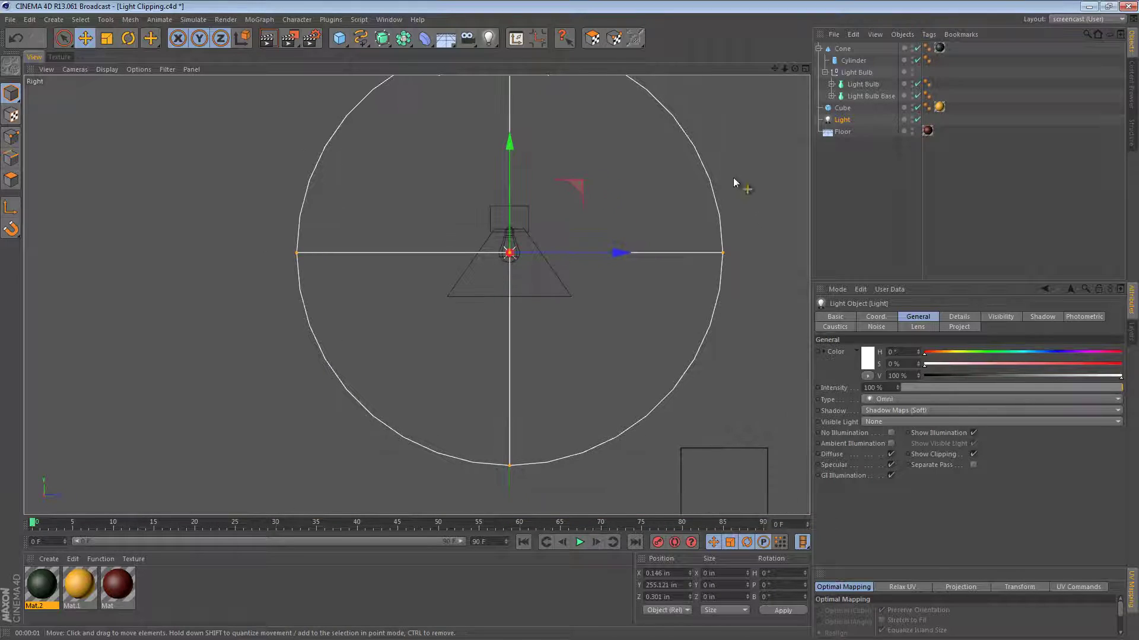
click(898, 399)
click(905, 422)
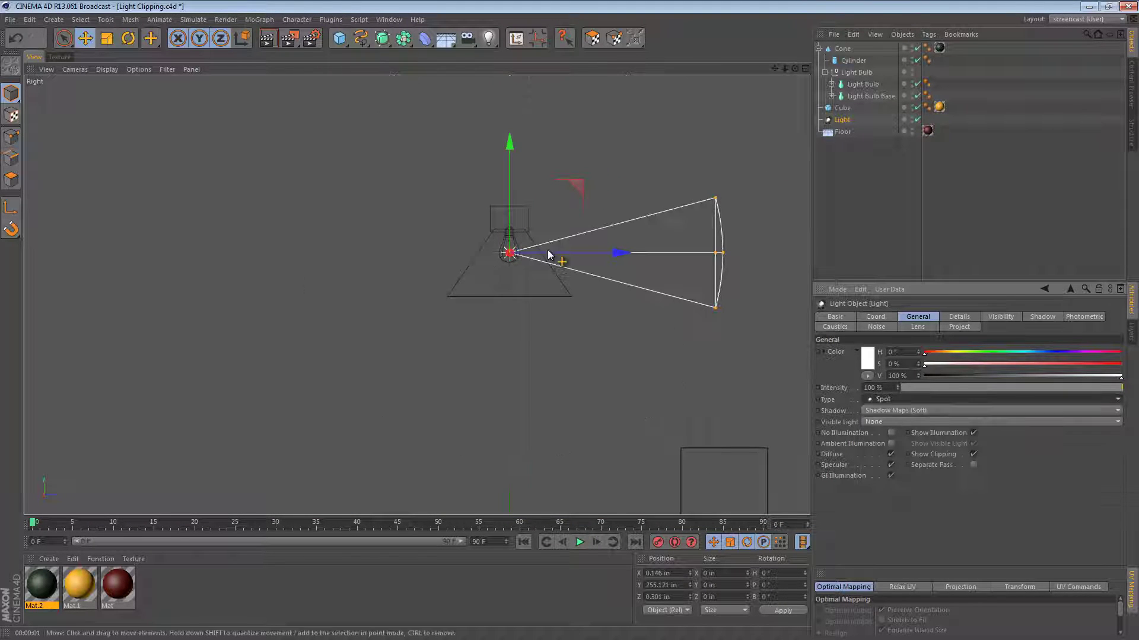
key(r)
drag(656, 211, 575, 369)
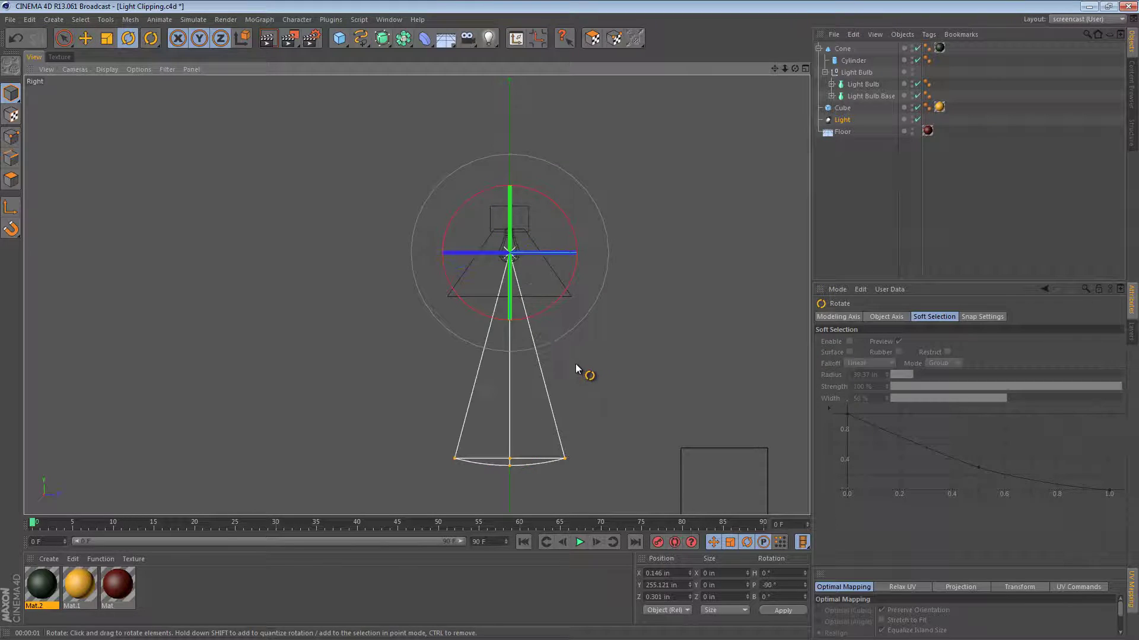
Widen the spotlight's cone to an outer angle of about 107° and render the perspective view.
key(e)
mouse_move(567, 459)
mouse_down()
mouse_move(630, 454)
mouse_move(735, 415)
mouse_up()
key(F1)
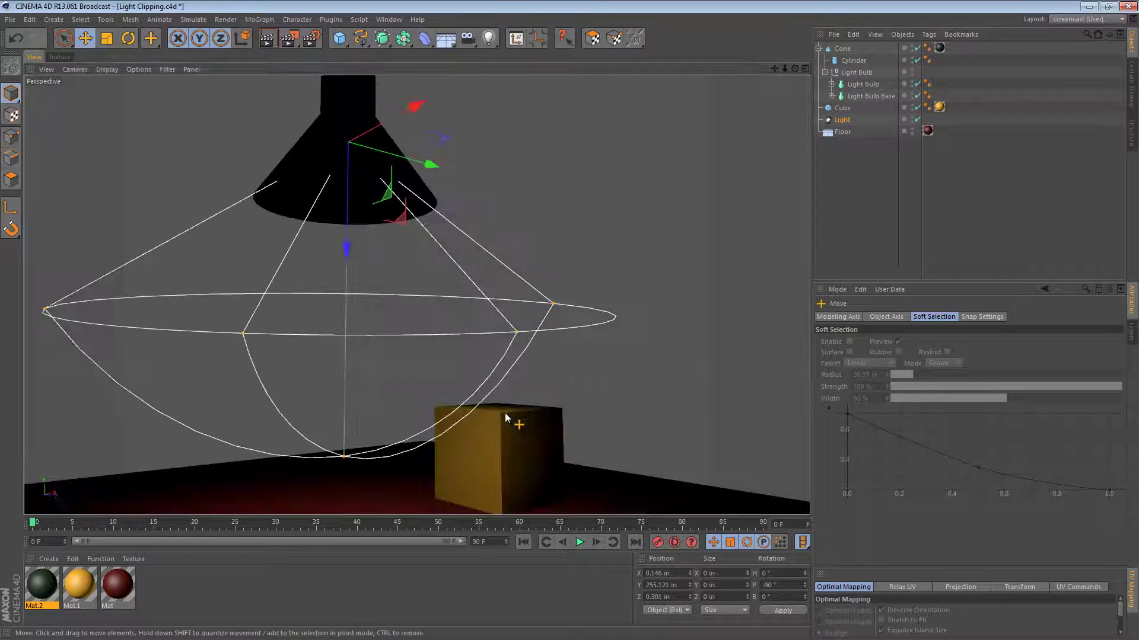
key(ctrl+r)
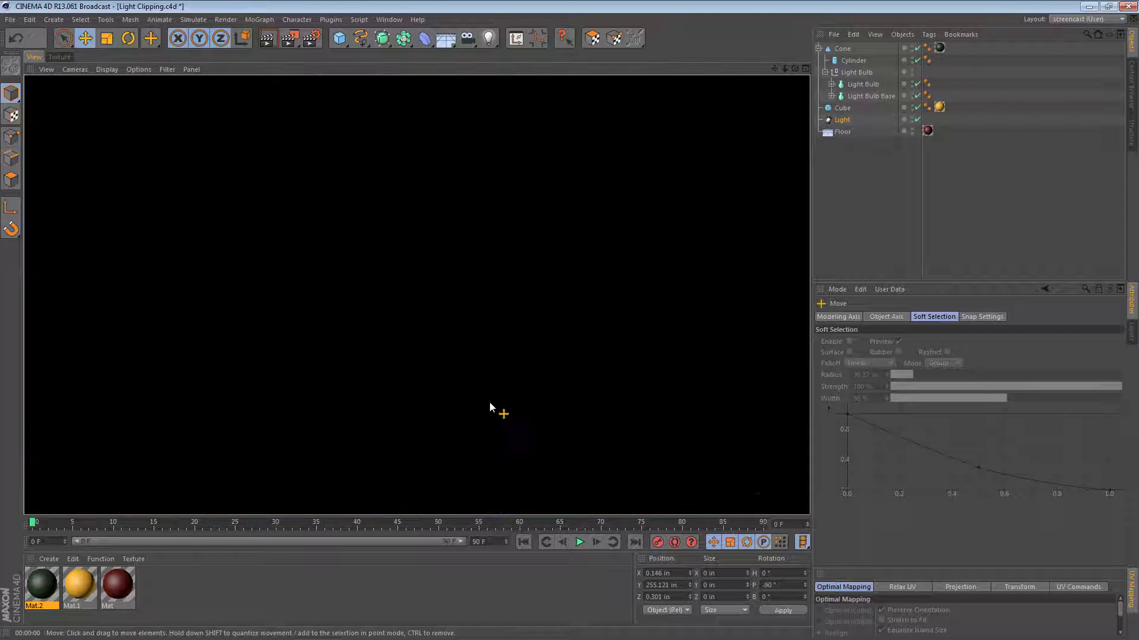
Set the spotlight's shadow to None and render the view of the lamp and cube.
click(834, 117)
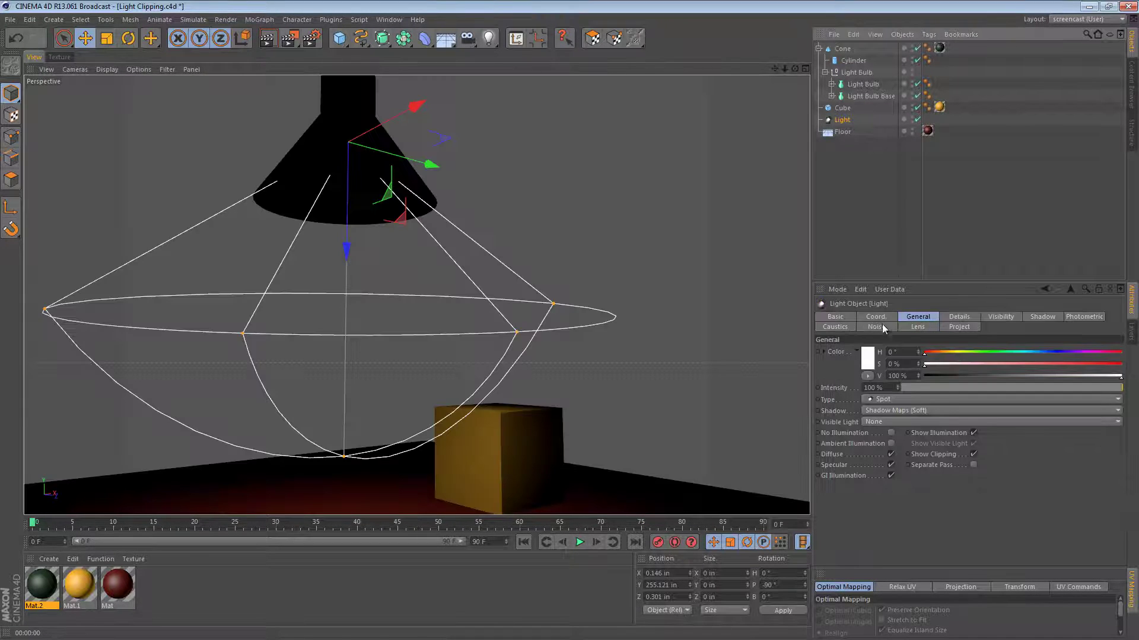
click(910, 412)
click(886, 423)
alt+right_drag(594, 405, 513, 387)
mouse_move(513, 387)
alt+mouse_down()
mouse_move(512, 418)
mouse_move(510, 383)
alt+mouse_up()
key(ctrl+r)
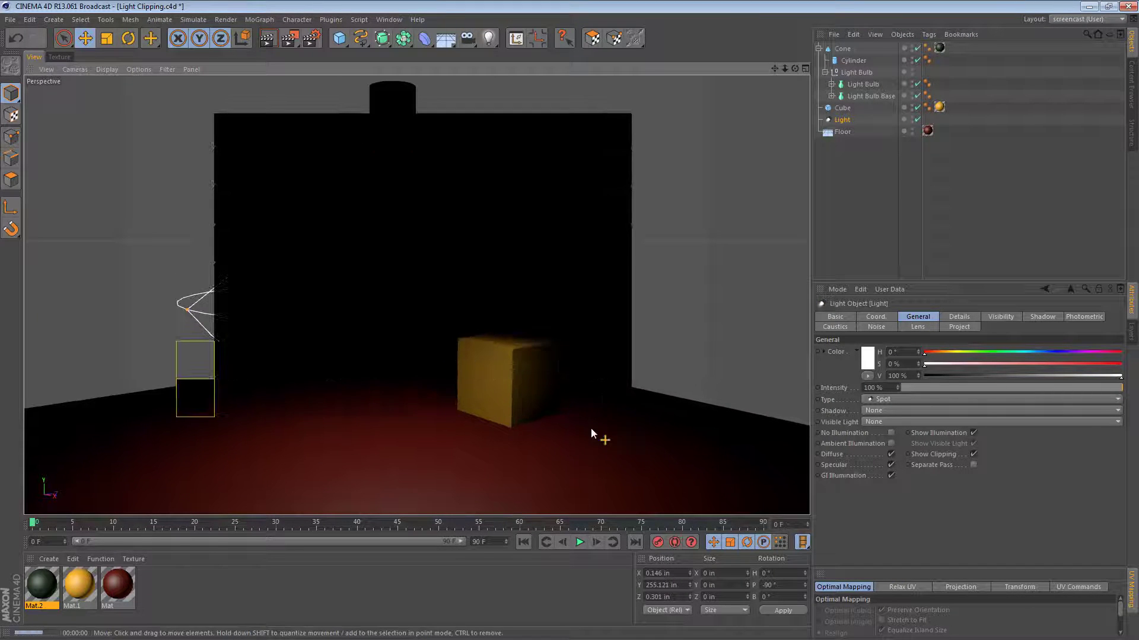
click(485, 417)
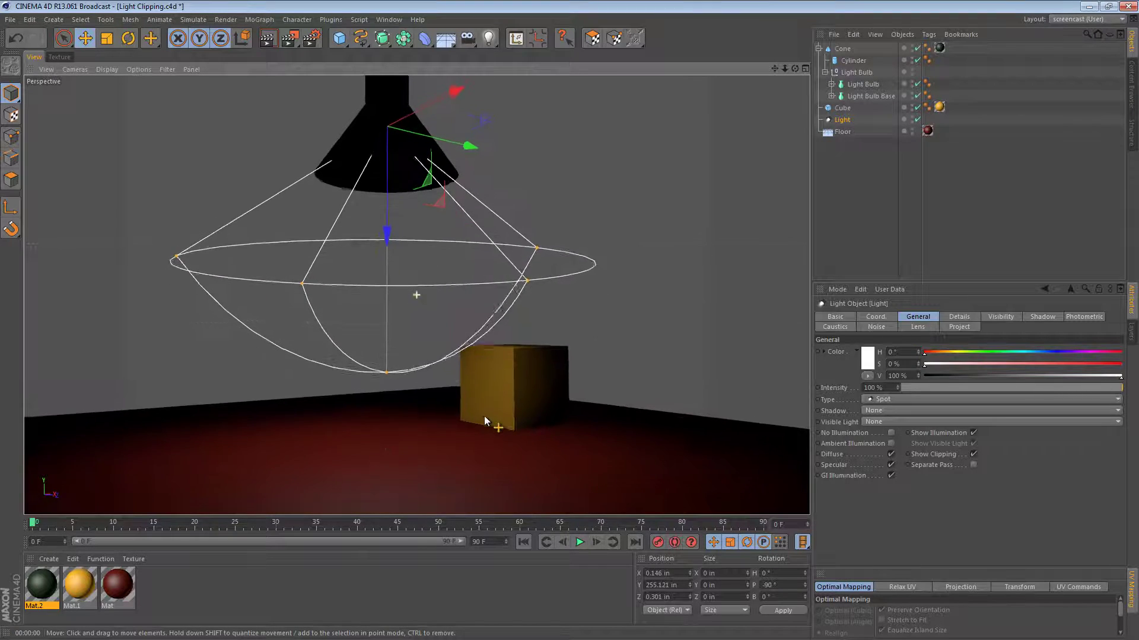
Extend the spotlight's falloff radius down past the floor, to about 246 in.
alt+right_drag(484, 417, 493, 393)
alt+middle_drag(494, 387, 502, 402)
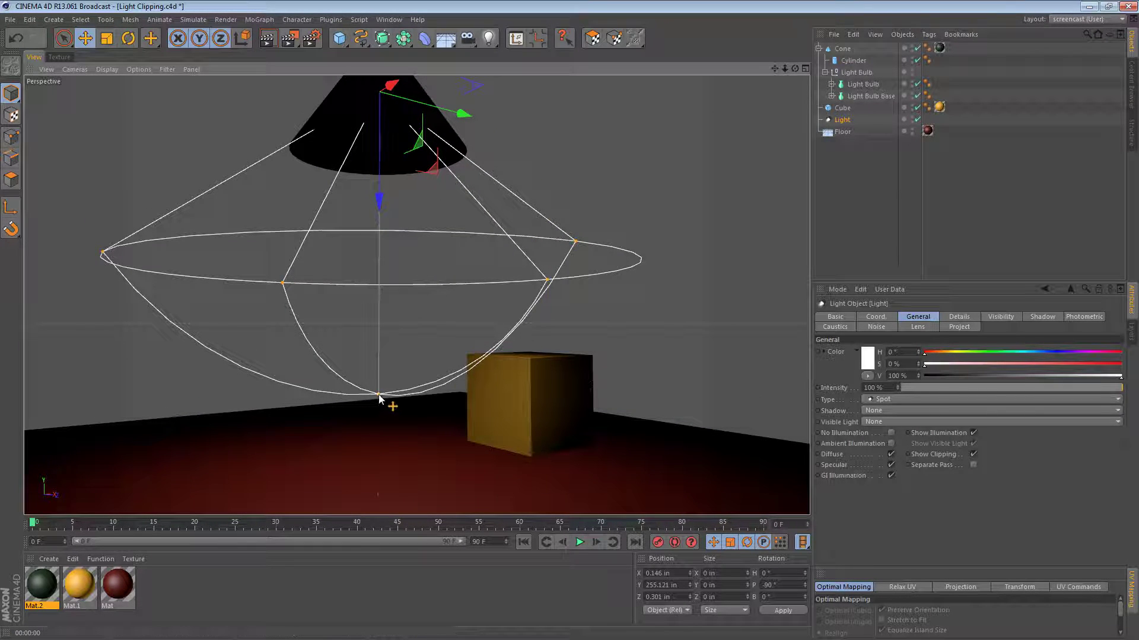
drag(384, 399, 392, 486)
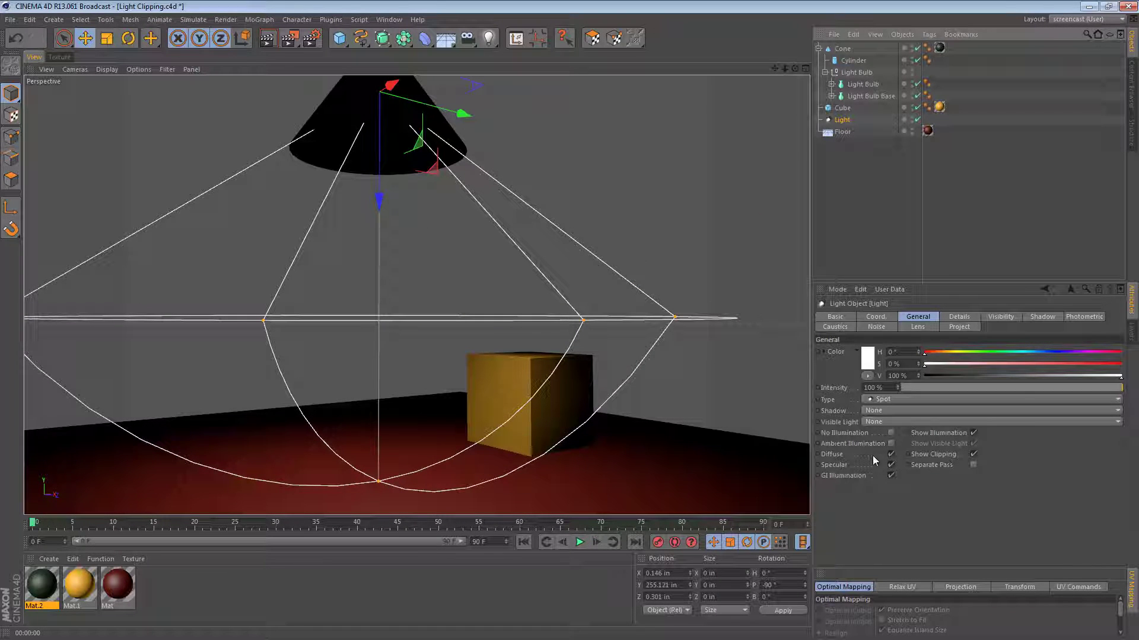
Switch the spotlight's shadow back to Shadow Maps (Soft) and render the view again.
click(897, 410)
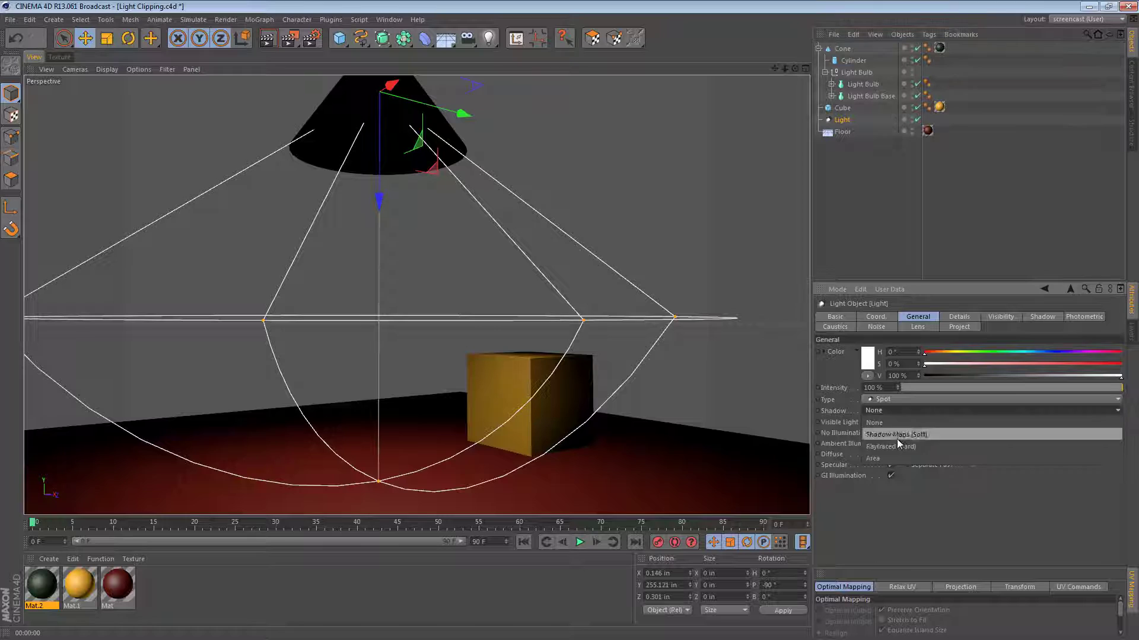
click(903, 435)
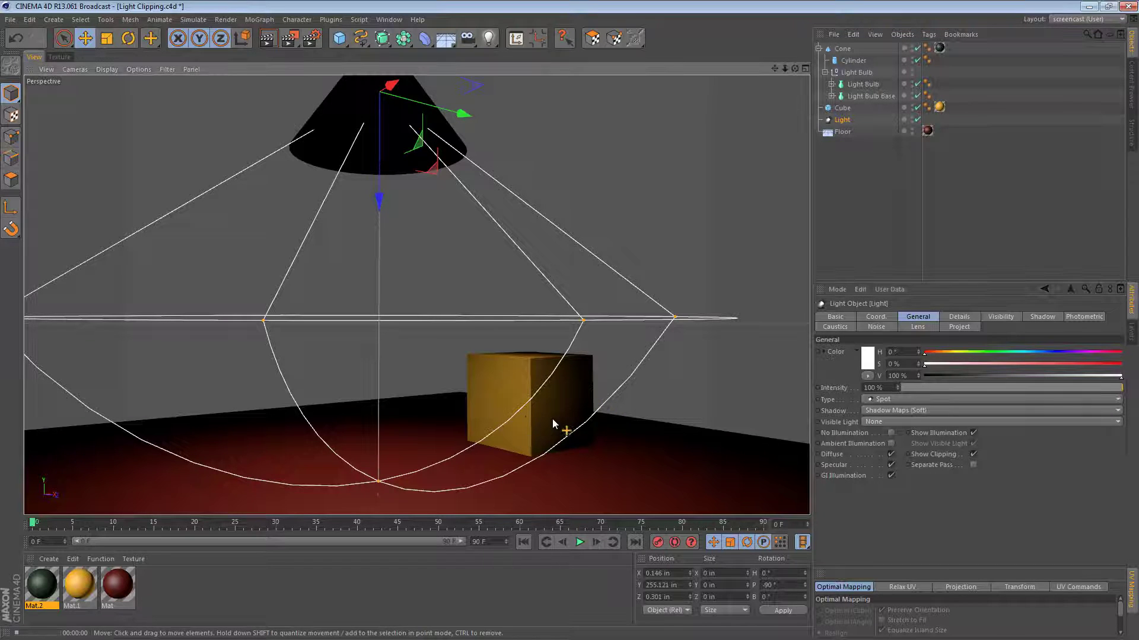
key(ctrl+r)
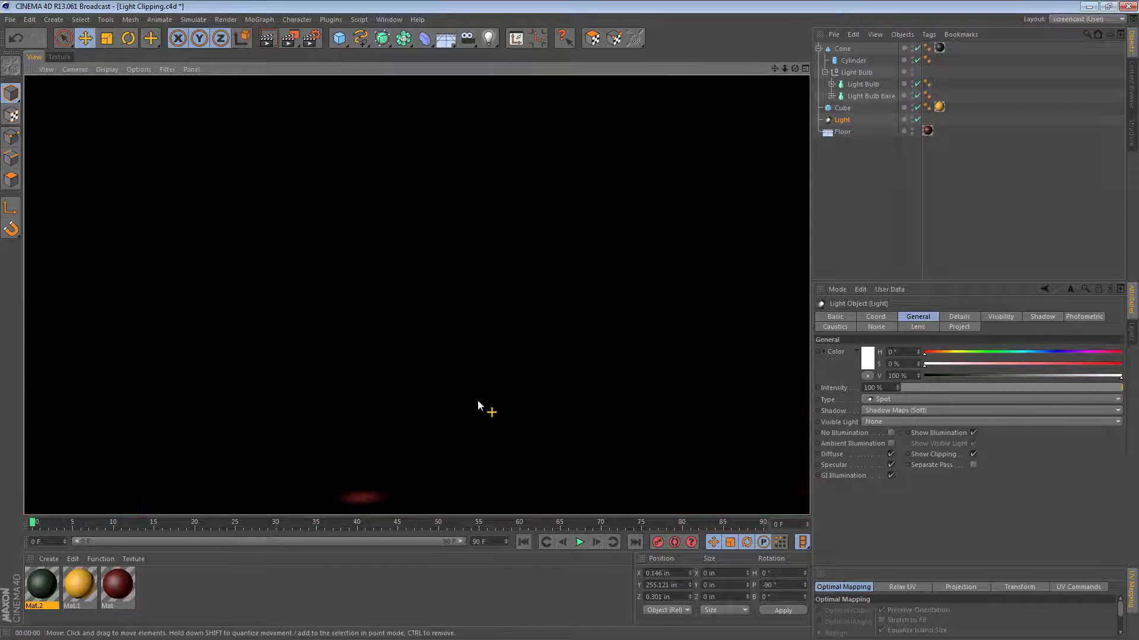
click(478, 406)
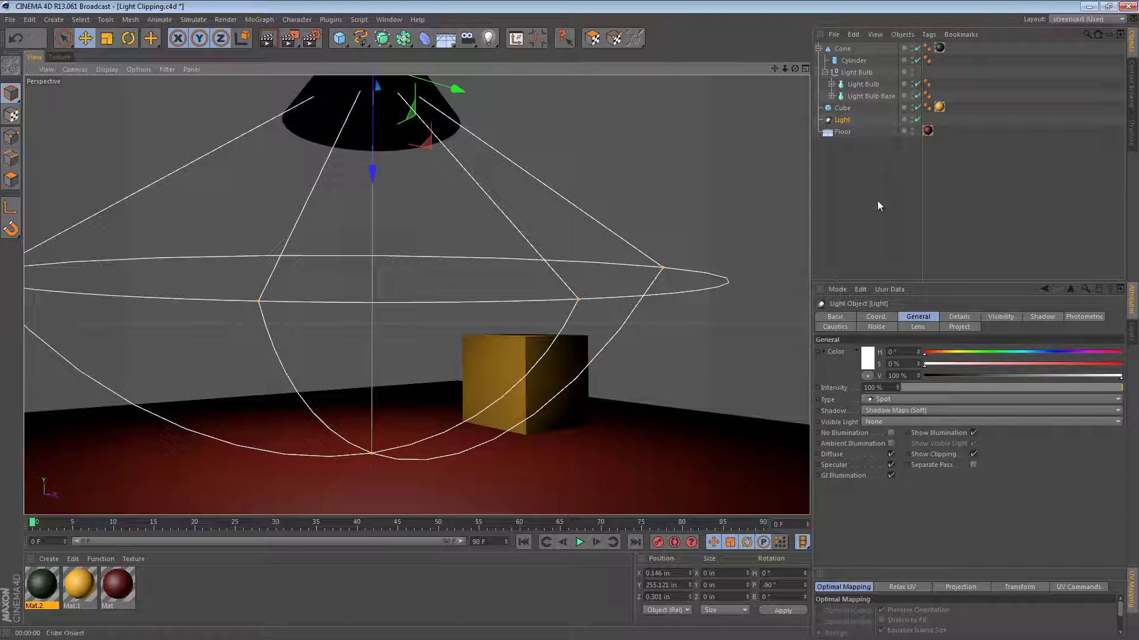
Turn on the spotlight's Near Clip and extend its To distance past the bulb's tip, to about 14.4 in.
click(955, 318)
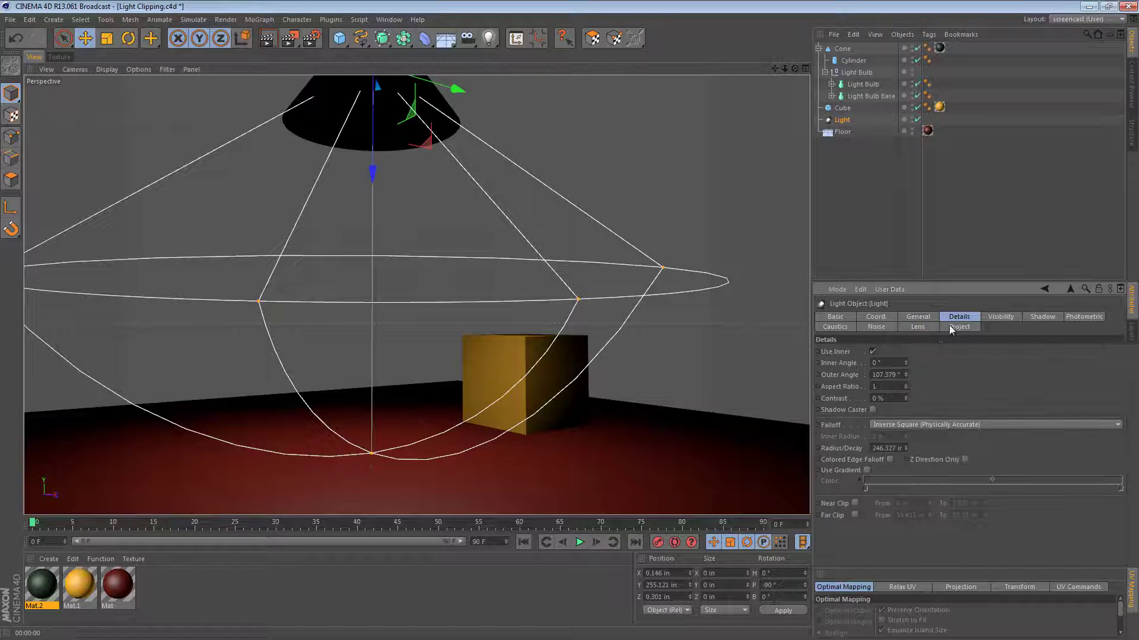
click(854, 504)
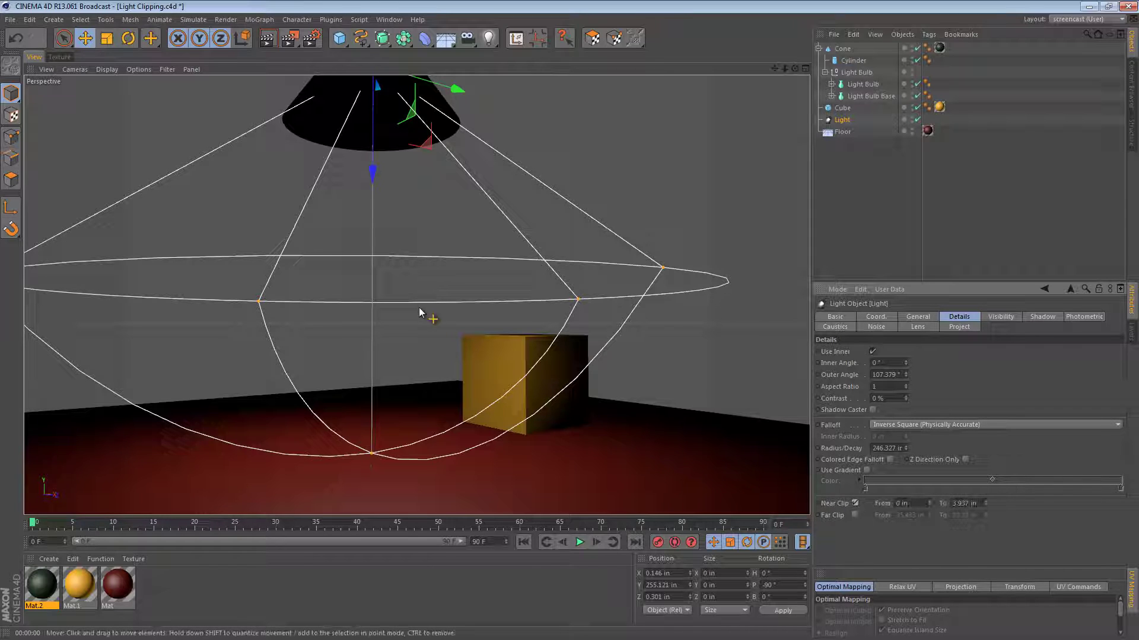
key(F3)
scroll(681, 265, up, 4)
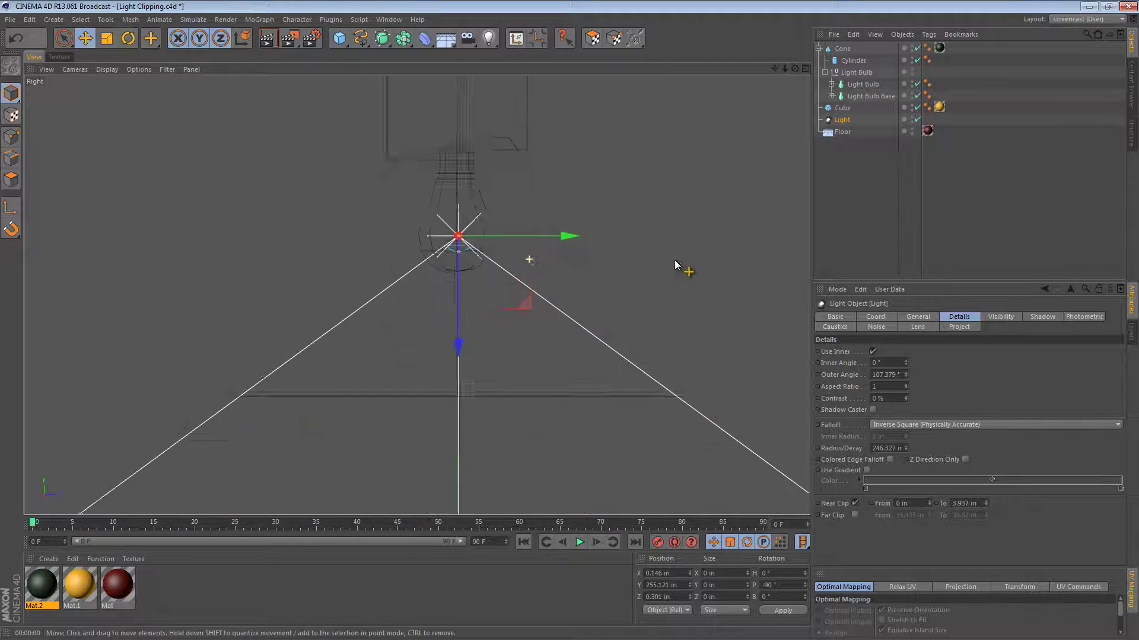
alt+middle_drag(569, 267, 668, 257)
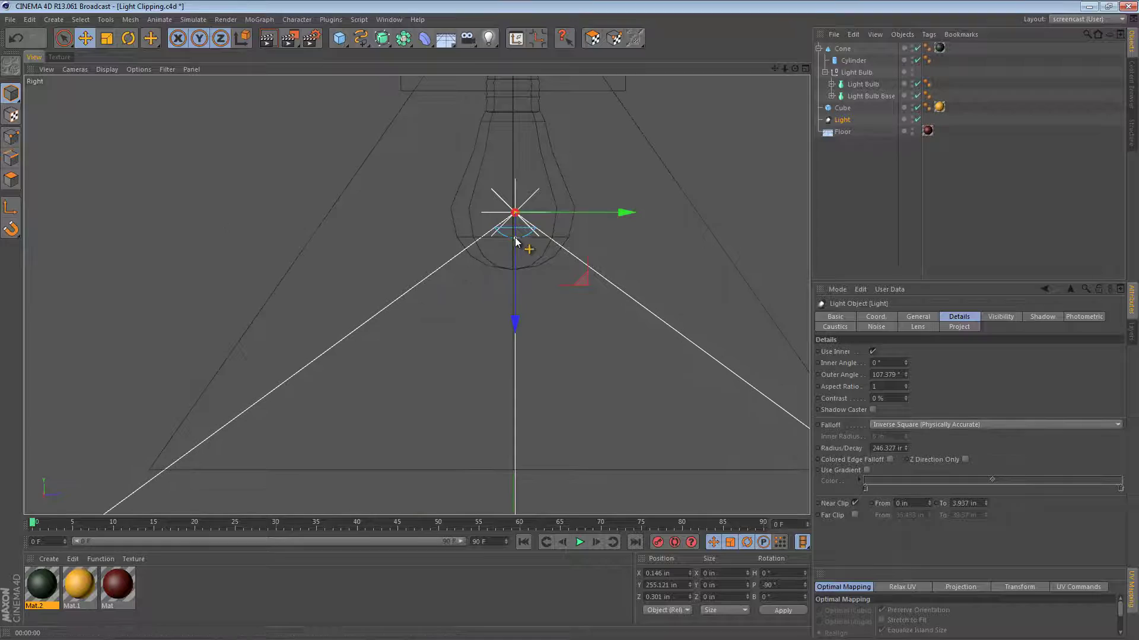
drag(514, 239, 521, 299)
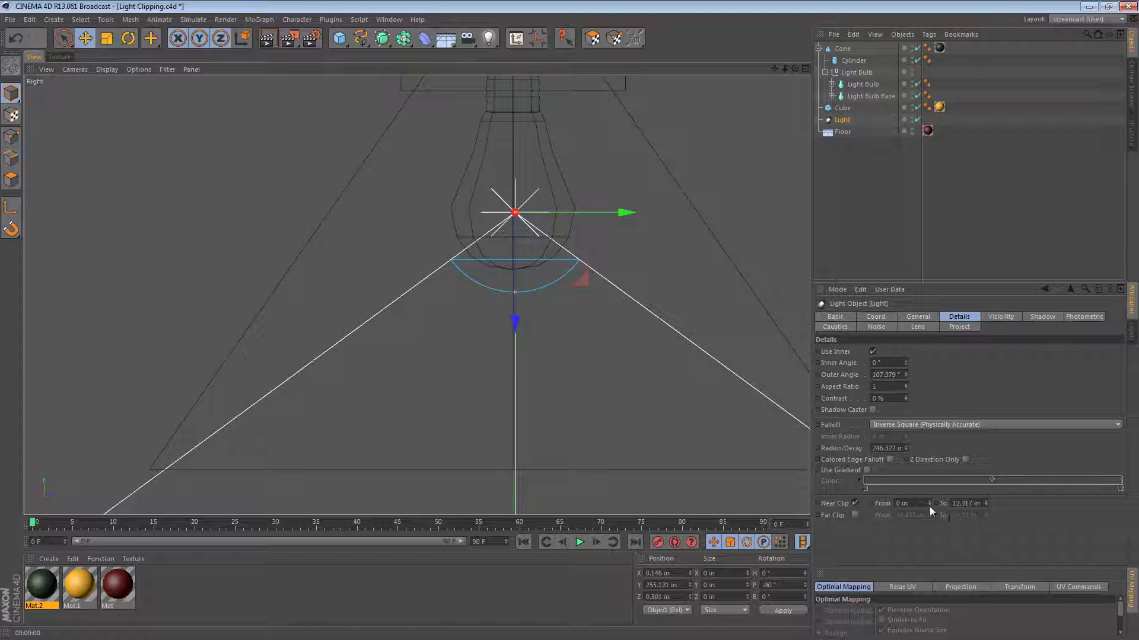
mouse_move(516, 294)
mouse_down()
mouse_move(534, 376)
mouse_move(518, 286)
mouse_move(516, 305)
mouse_up()
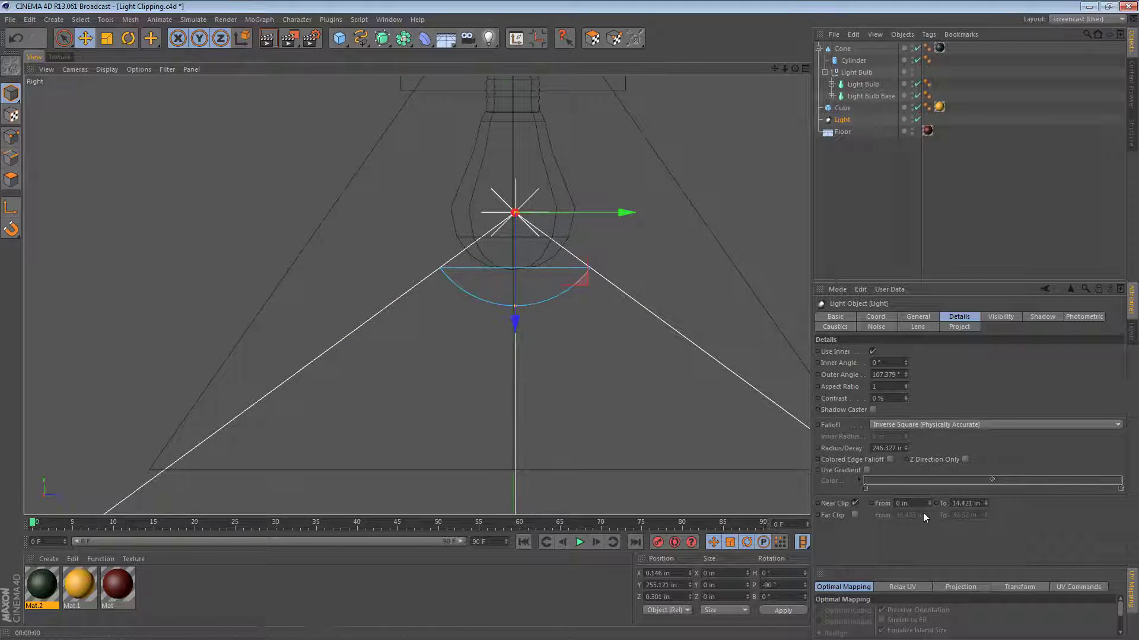
Adjust the near clip range to about 10 in From and 13.4 in To, and lower the light slightly to Y 254.297 in.
drag(929, 503, 929, 497)
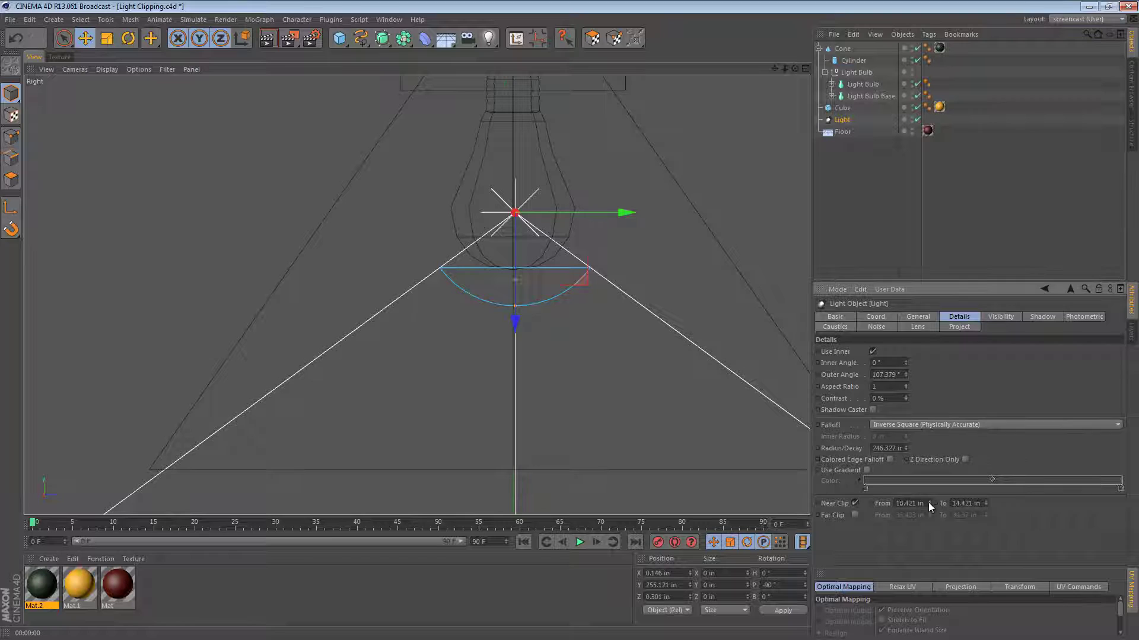
drag(521, 293, 518, 324)
click(521, 306)
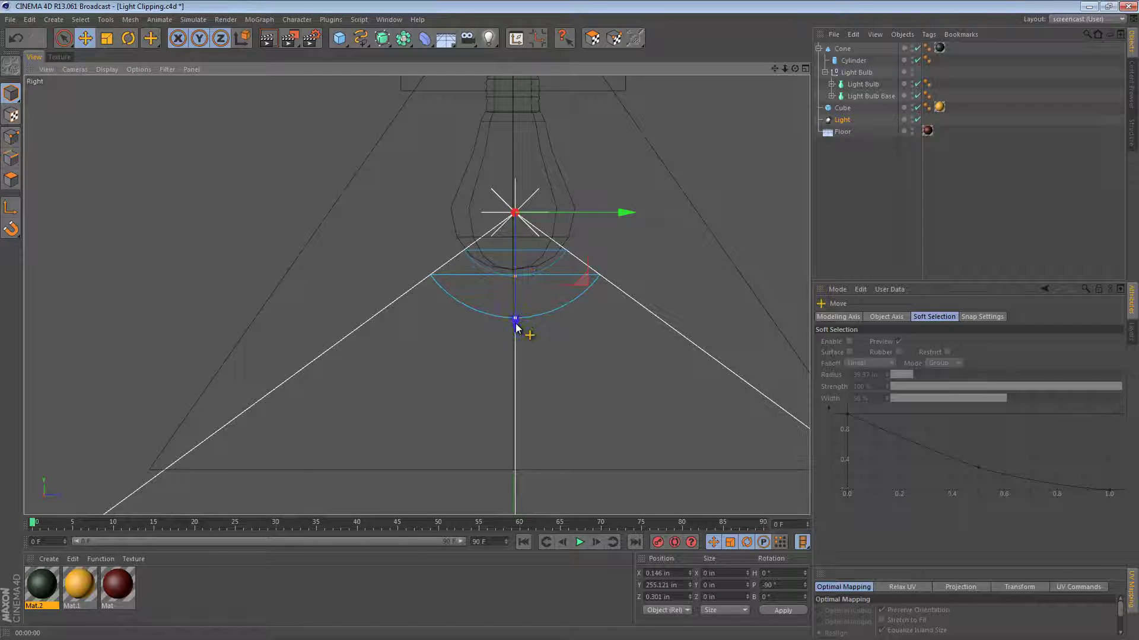
drag(516, 327, 517, 333)
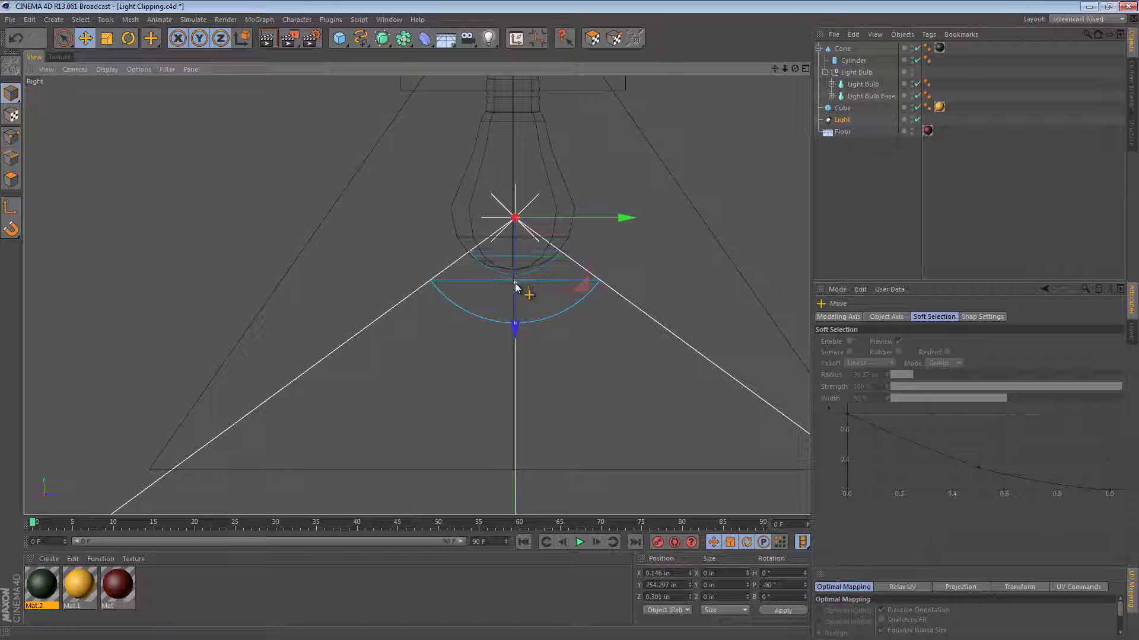
drag(515, 326, 516, 307)
key(ctrl+z)
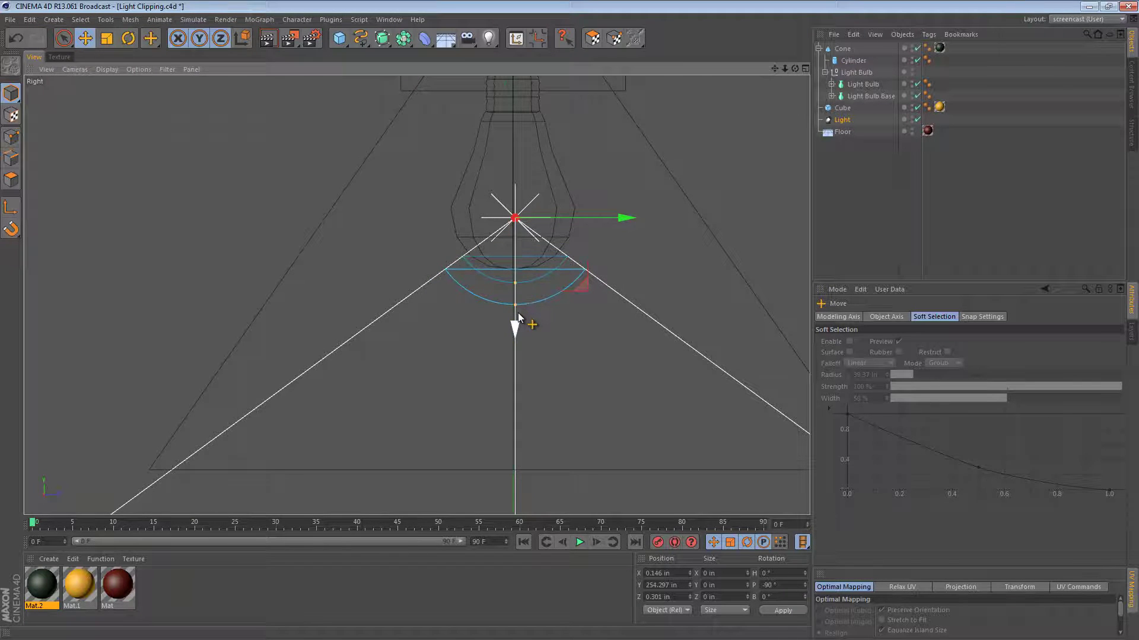
Render the perspective view before and after turning on Clipping Influence for the spotlight's shadow.
key(F1)
key(ctrl+r)
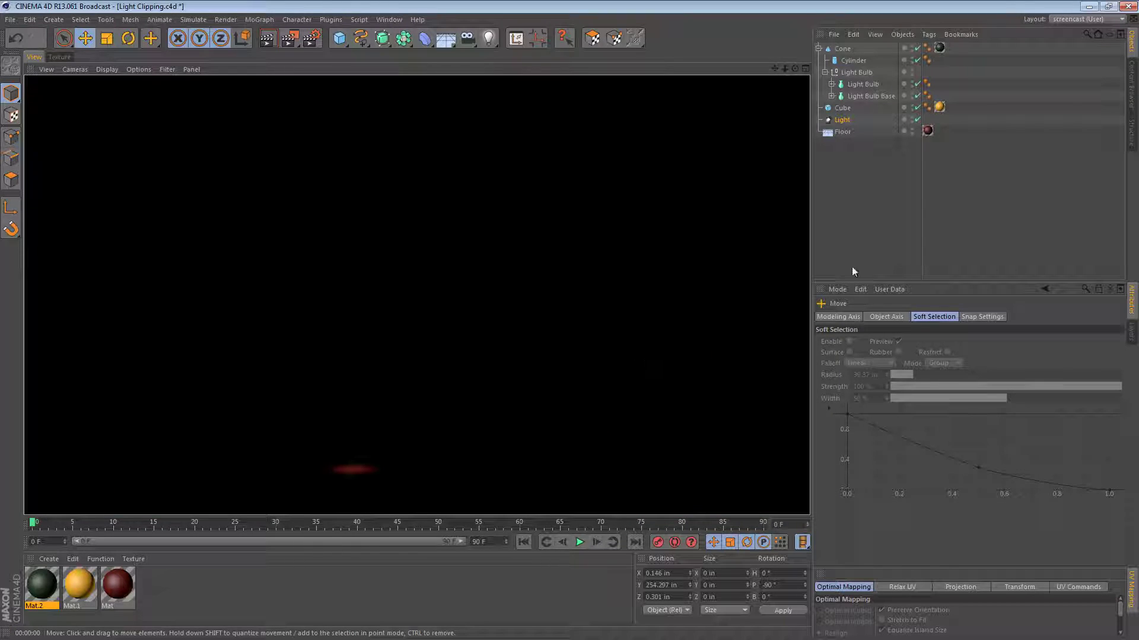
click(842, 119)
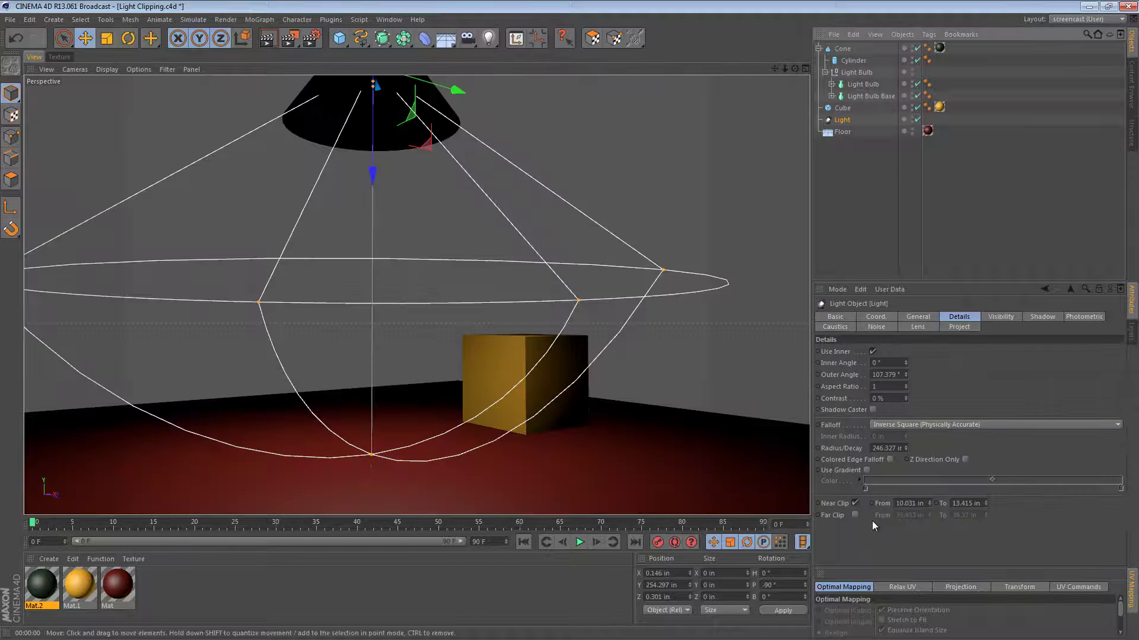
click(1040, 318)
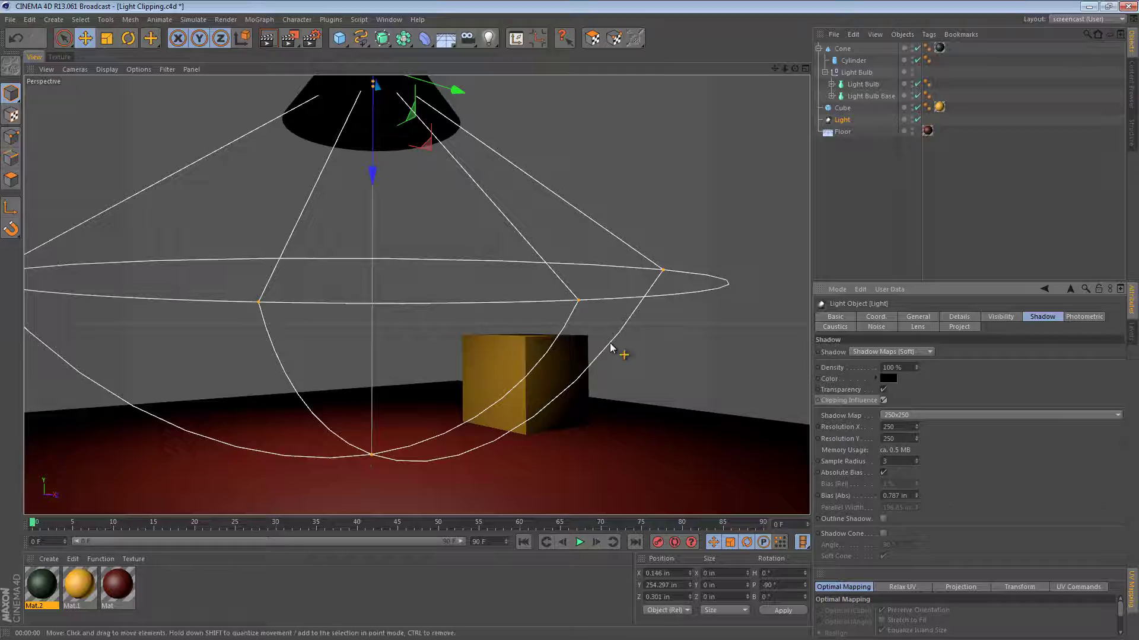
key(ctrl+r)
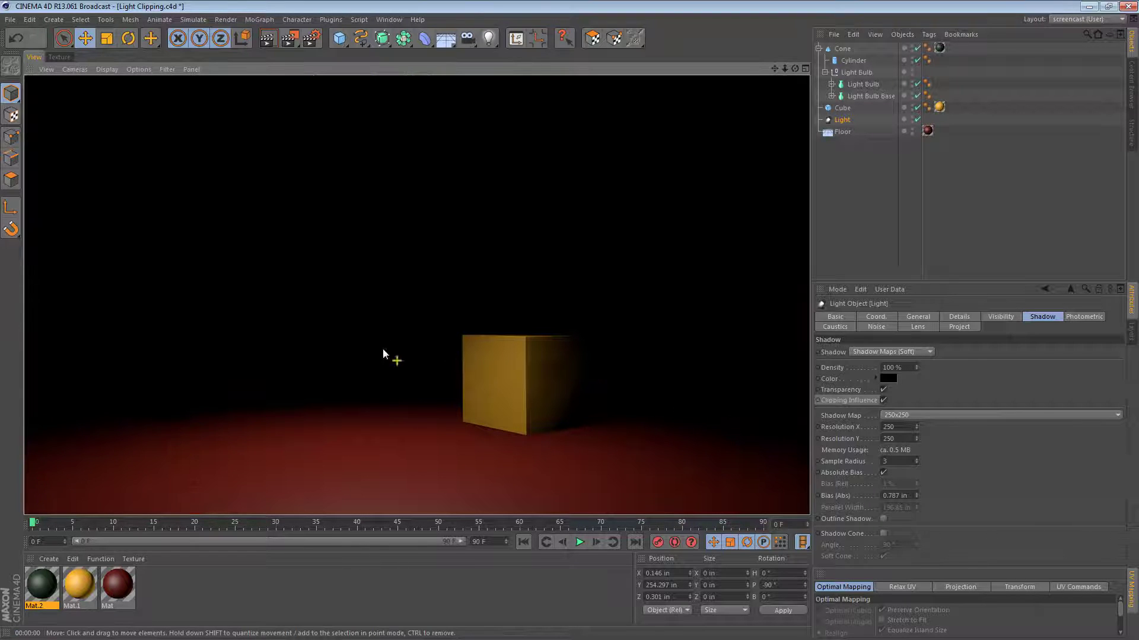
Render the lit cube and floor from a higher and a lower viewing angle to check the shadows.
alt+drag(586, 398, 625, 440)
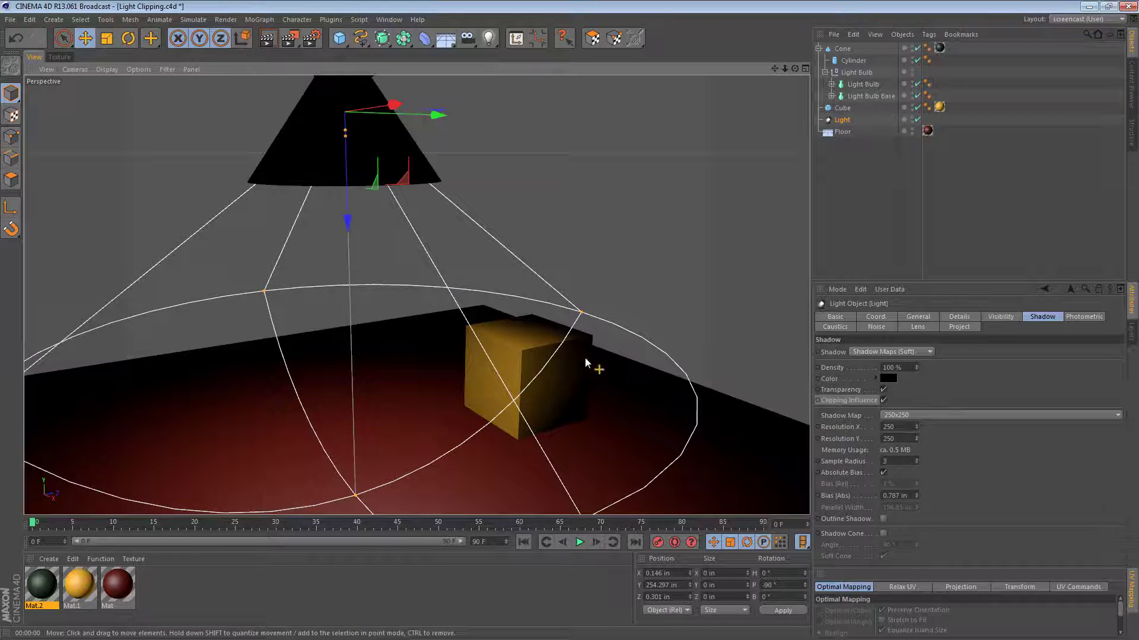
key(ctrl+r)
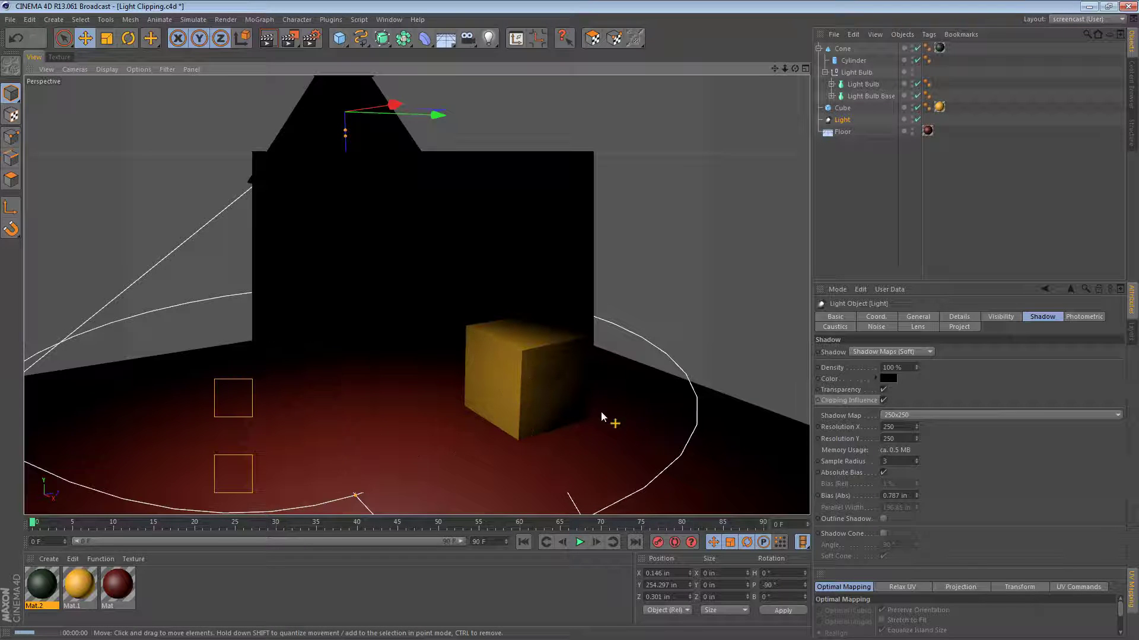
click(547, 373)
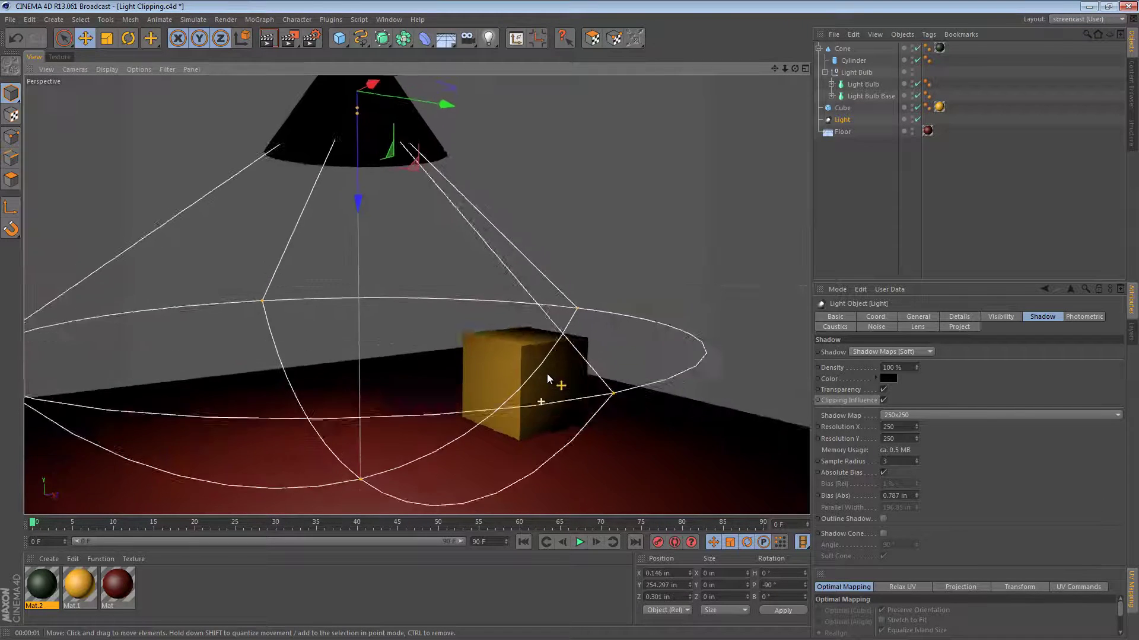
alt+middle_drag(544, 367, 541, 409)
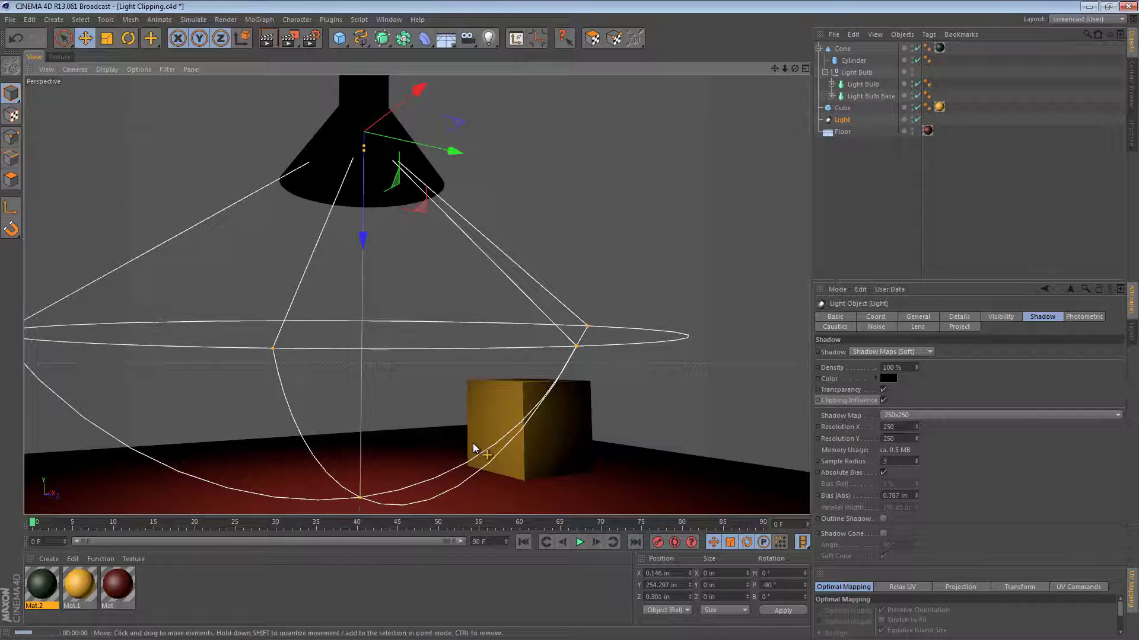
key(ctrl+r)
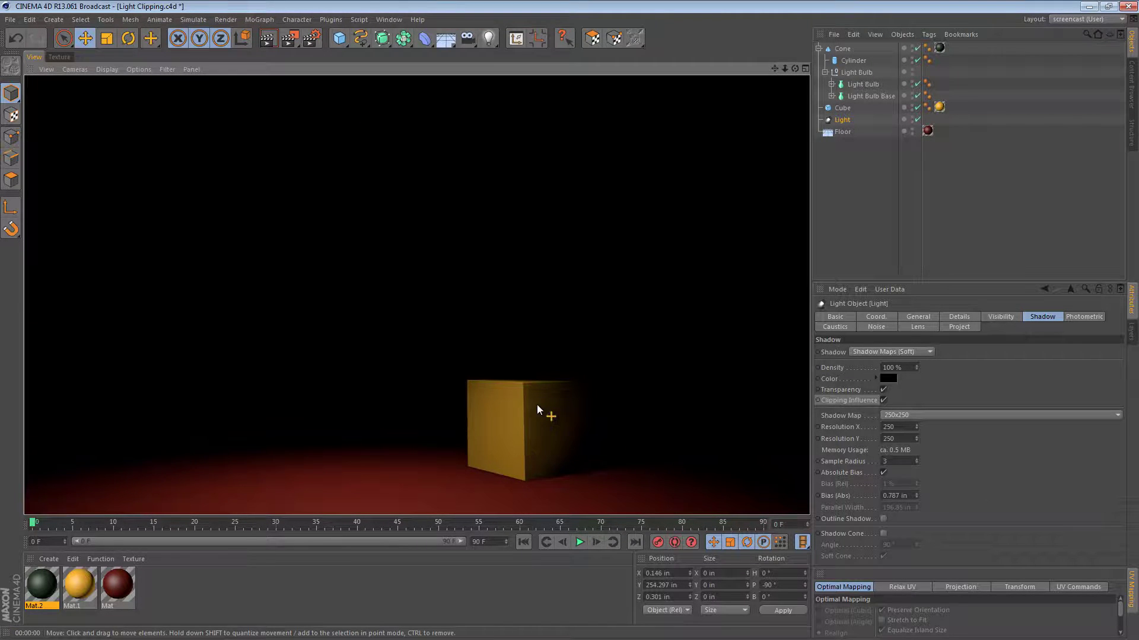
click(536, 433)
alt+drag(535, 437, 539, 404)
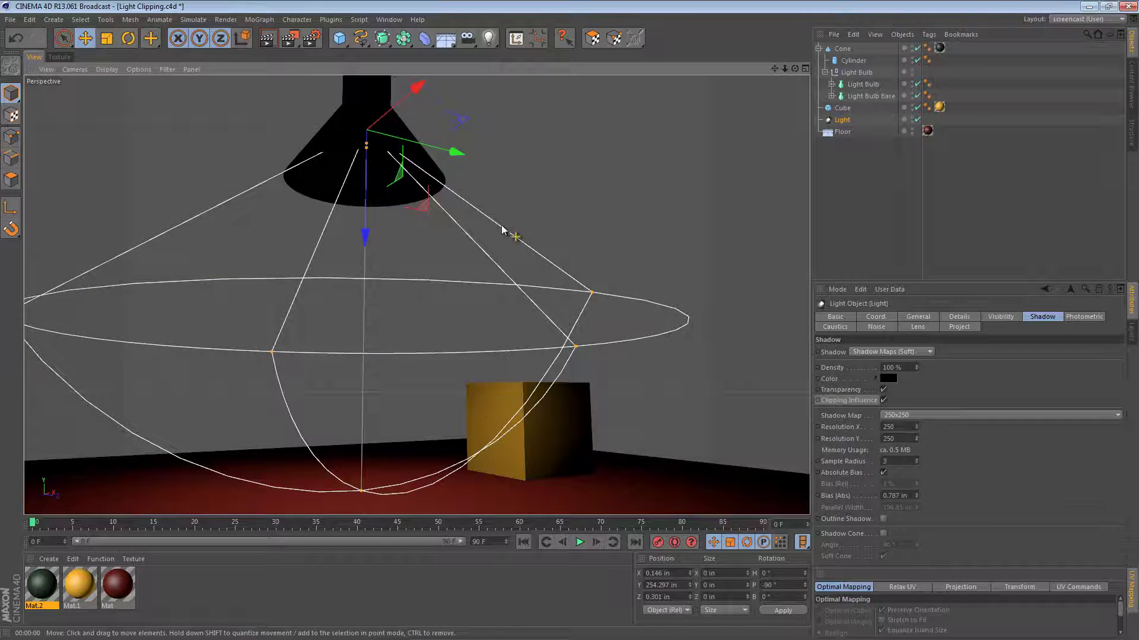
Shrink the near clip range until it lies inside the bulb and render the perspective view.
key(F3)
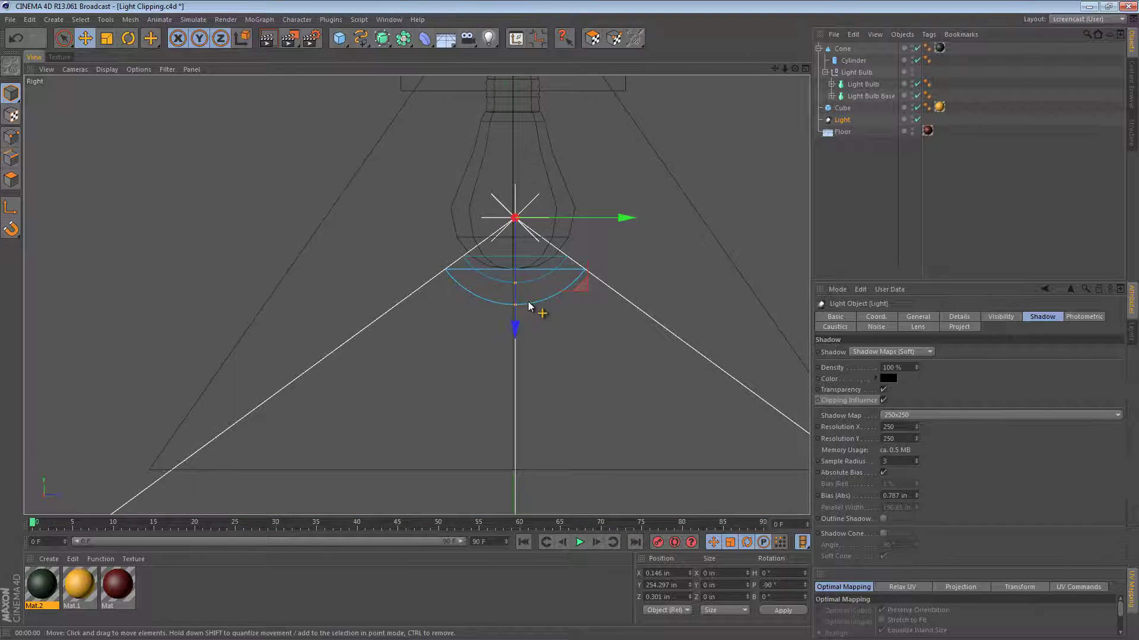
drag(515, 306, 519, 262)
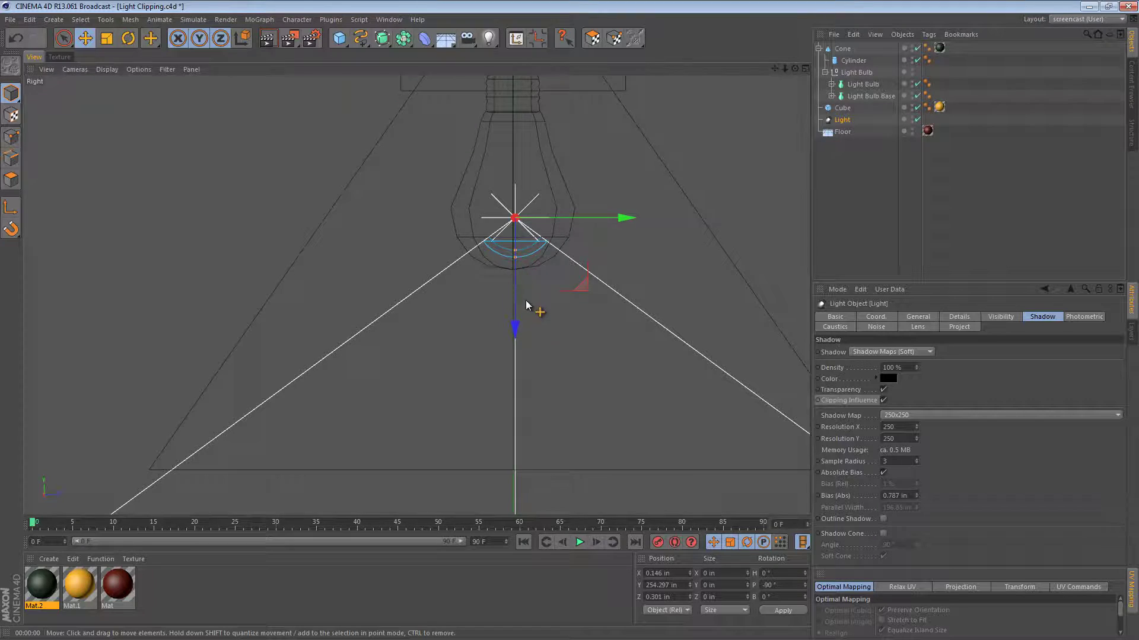
key(F1)
key(ctrl+r)
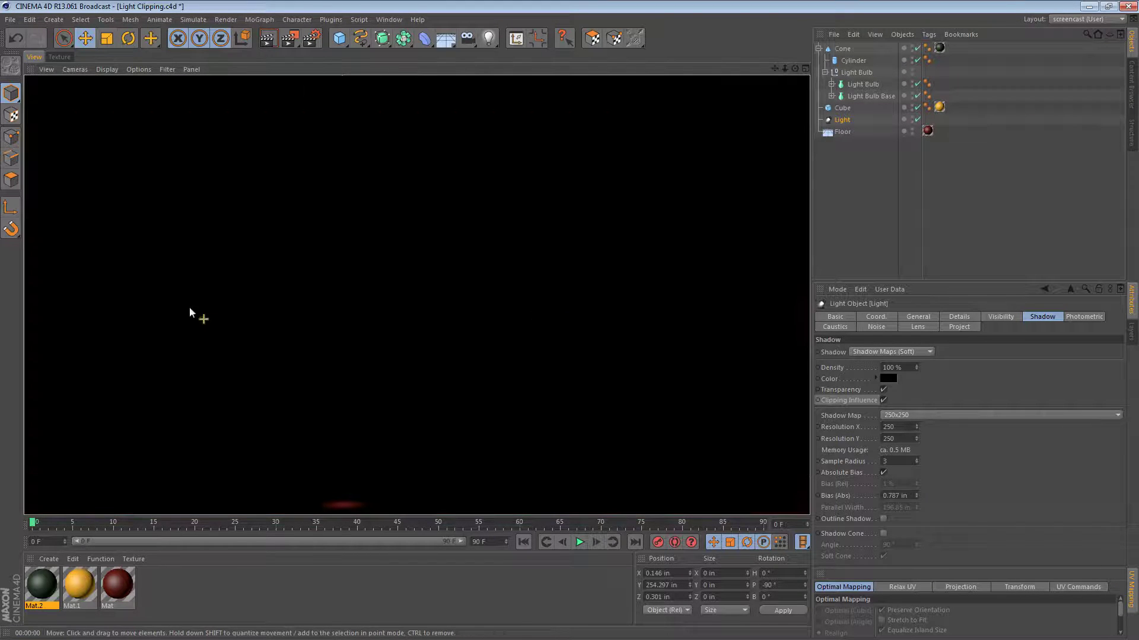
Extend the near clip range back out past the bulb's tip and render the perspective view.
key(F3)
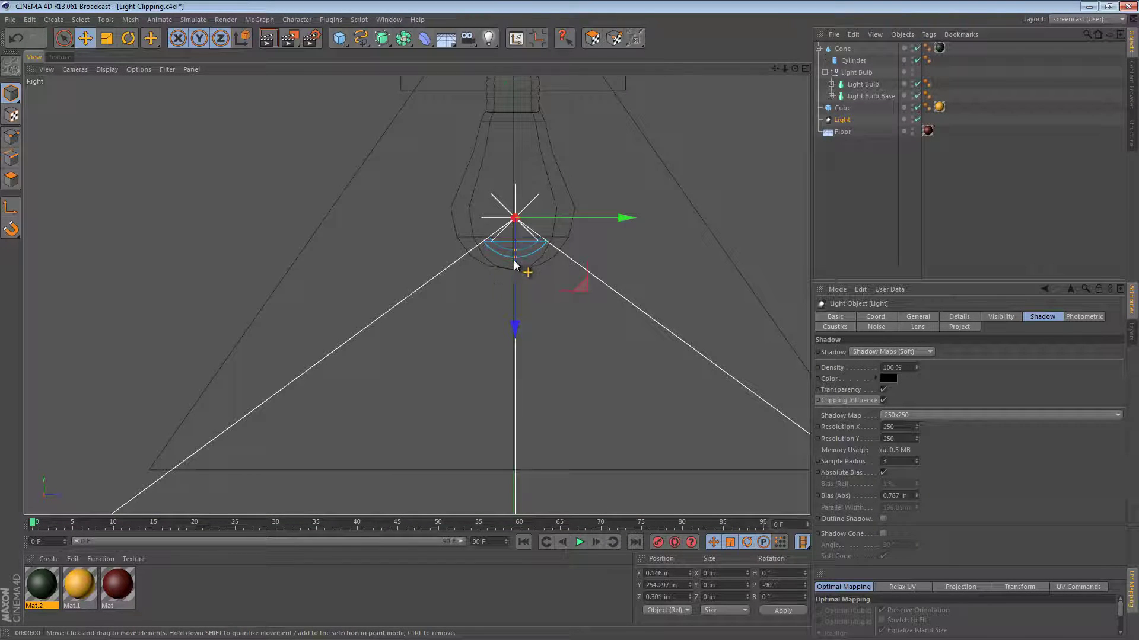
drag(516, 259, 520, 288)
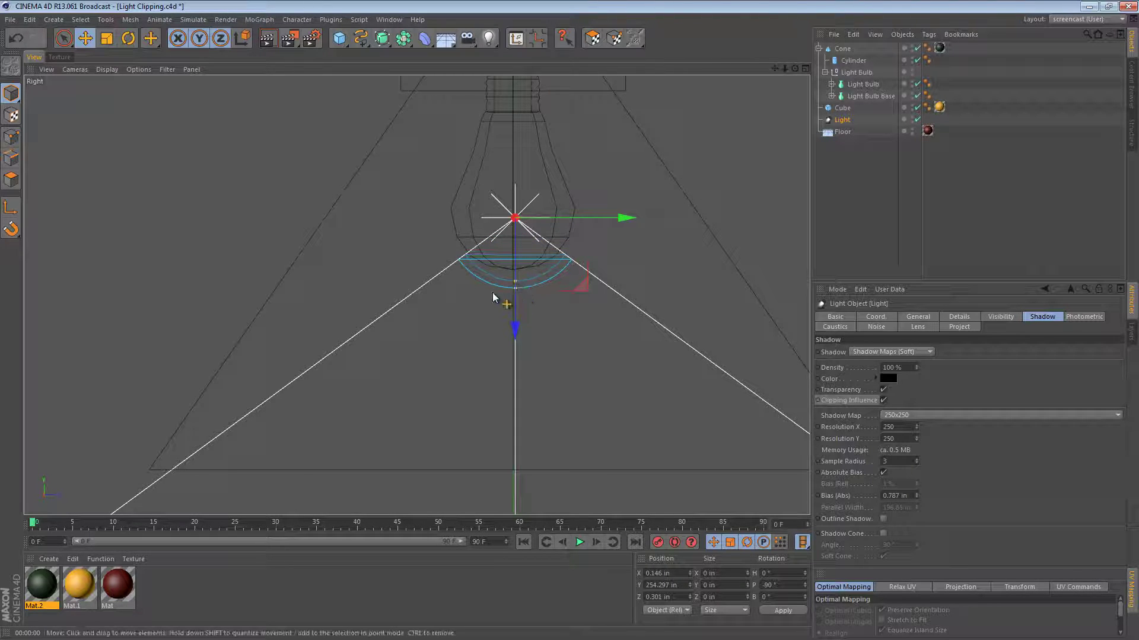
key(F1)
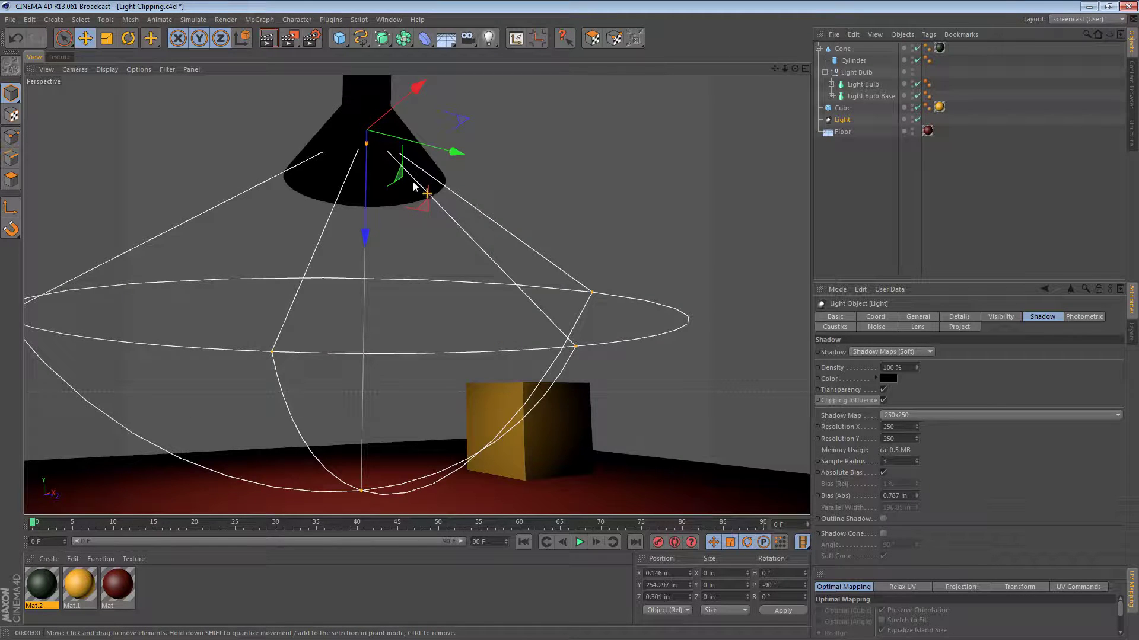
alt+drag(413, 186, 417, 195)
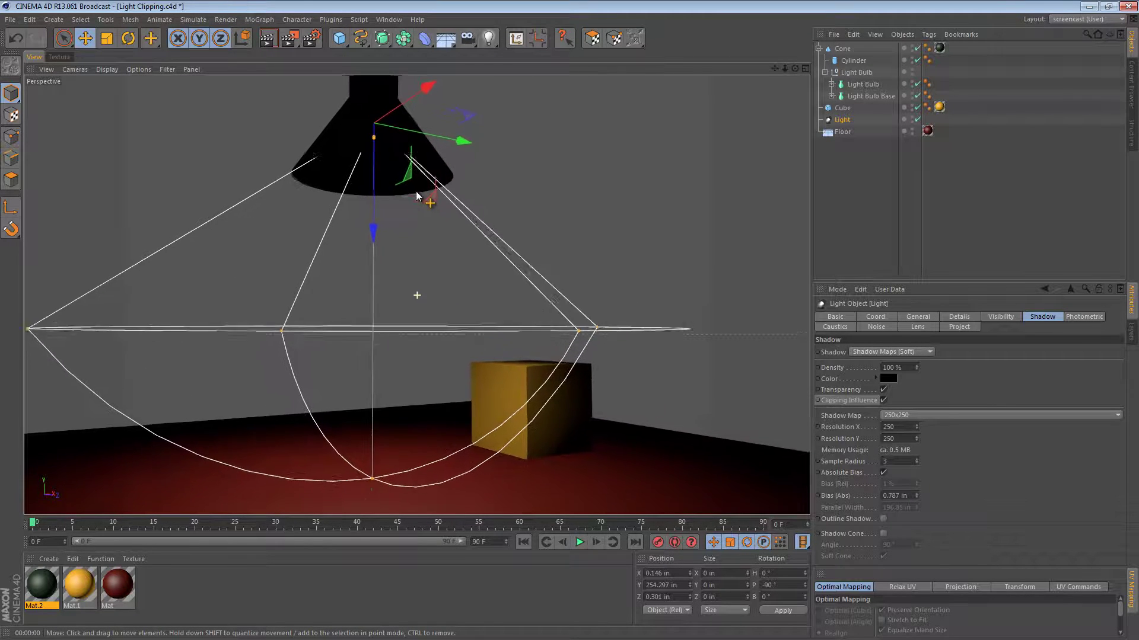
click(267, 38)
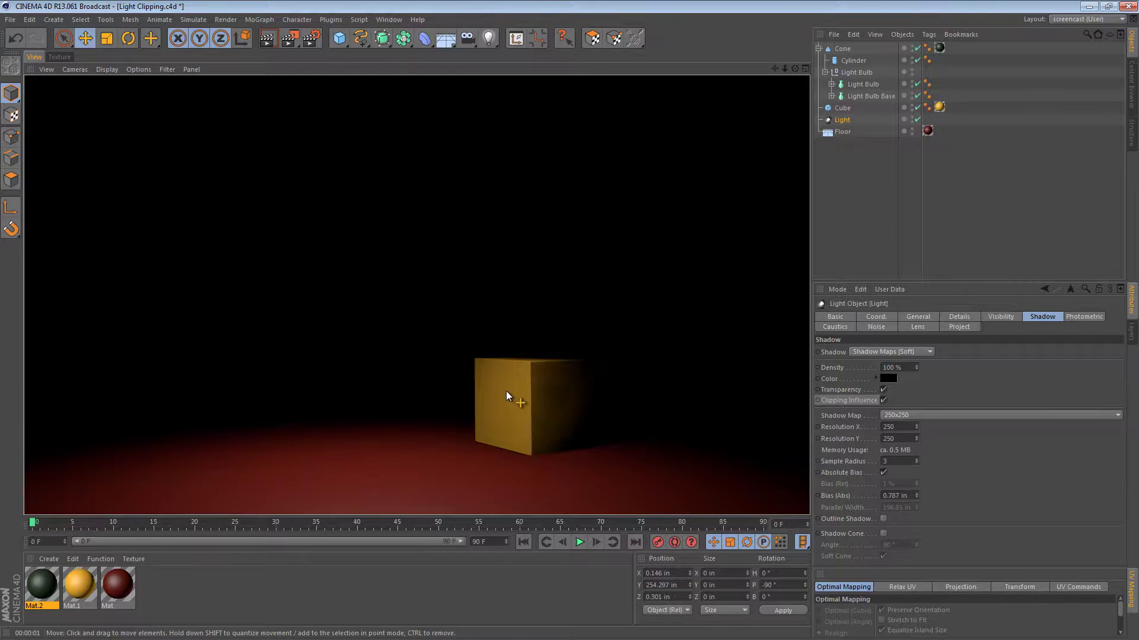
mouse_move(506, 392)
alt+mouse_down()
mouse_move(499, 407)
mouse_move(528, 397)
alt+mouse_up()
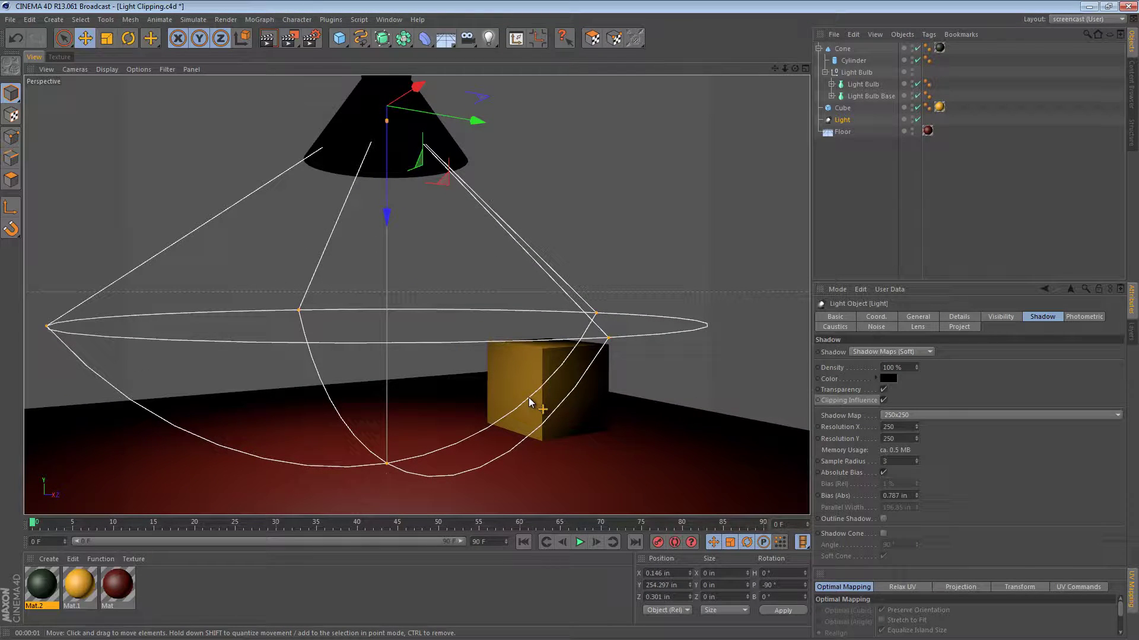